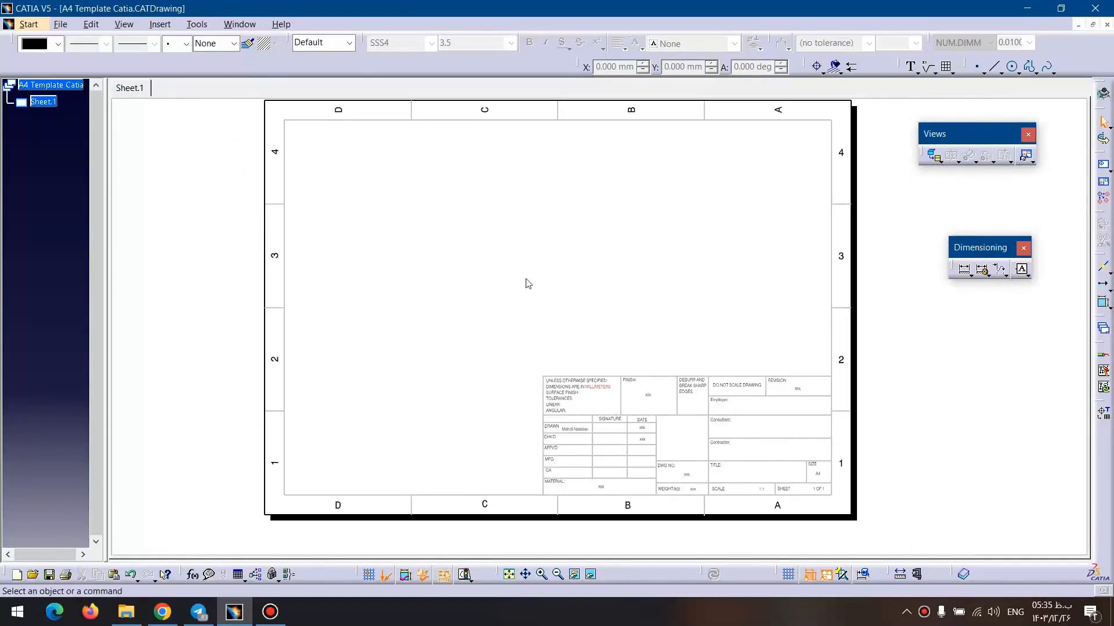
Switch to the Varagh Jolo part, change its shading display style, and inspect the whole sheet metal plate.
click(239, 24)
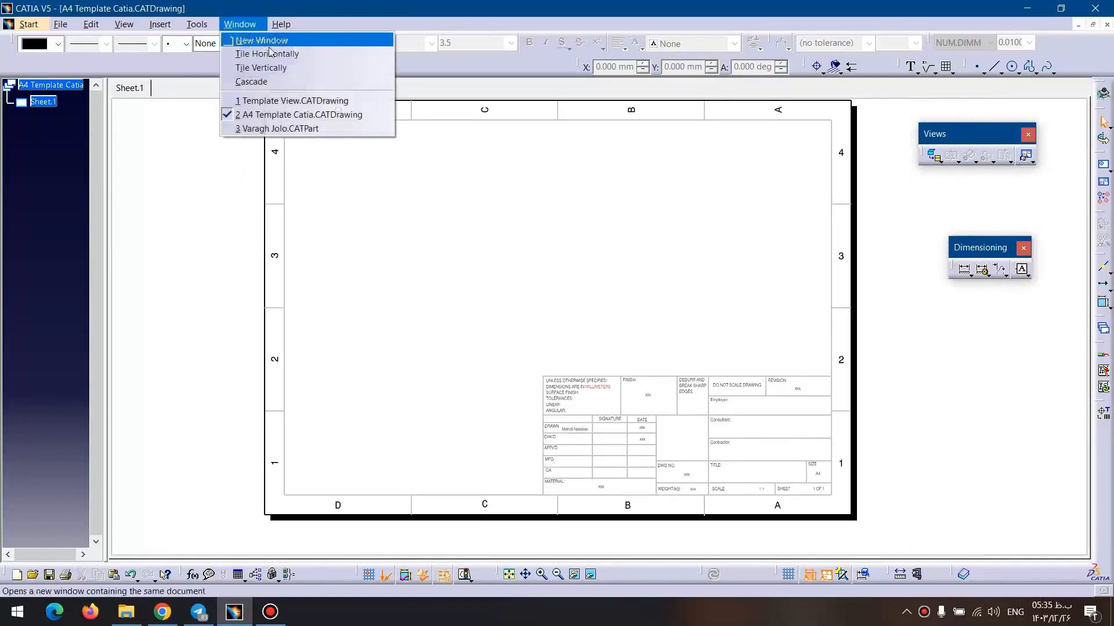
click(279, 129)
mouse_move(278, 125)
middle_down()
mouse_move(450, 368)
mouse_move(398, 318)
mouse_move(571, 325)
mouse_move(318, 358)
mouse_move(423, 390)
middle_up()
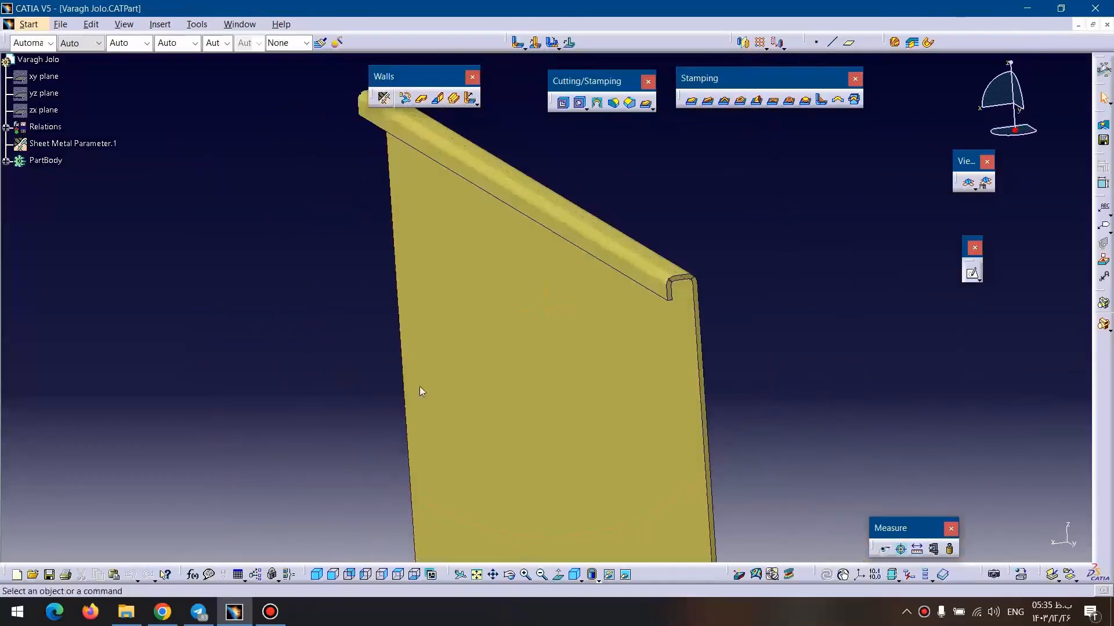
click(595, 579)
click(607, 538)
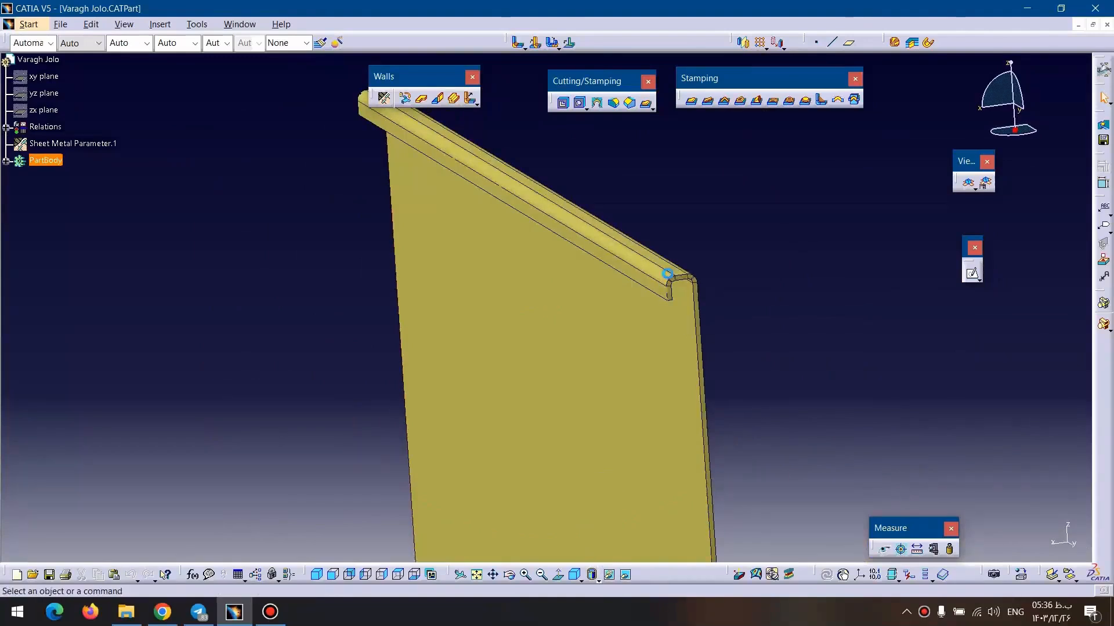
mouse_move(456, 274)
ctrl+middle_down()
mouse_move(466, 353)
mouse_move(385, 295)
mouse_move(413, 301)
ctrl+middle_up()
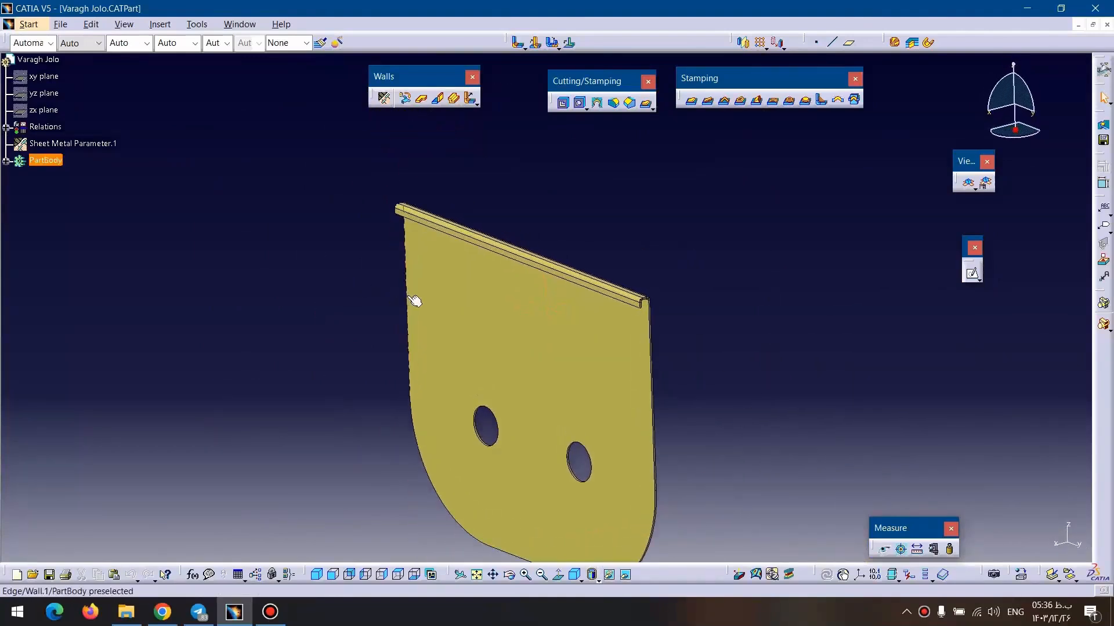
middle_drag(438, 373, 440, 347)
middle_drag(351, 342, 350, 317)
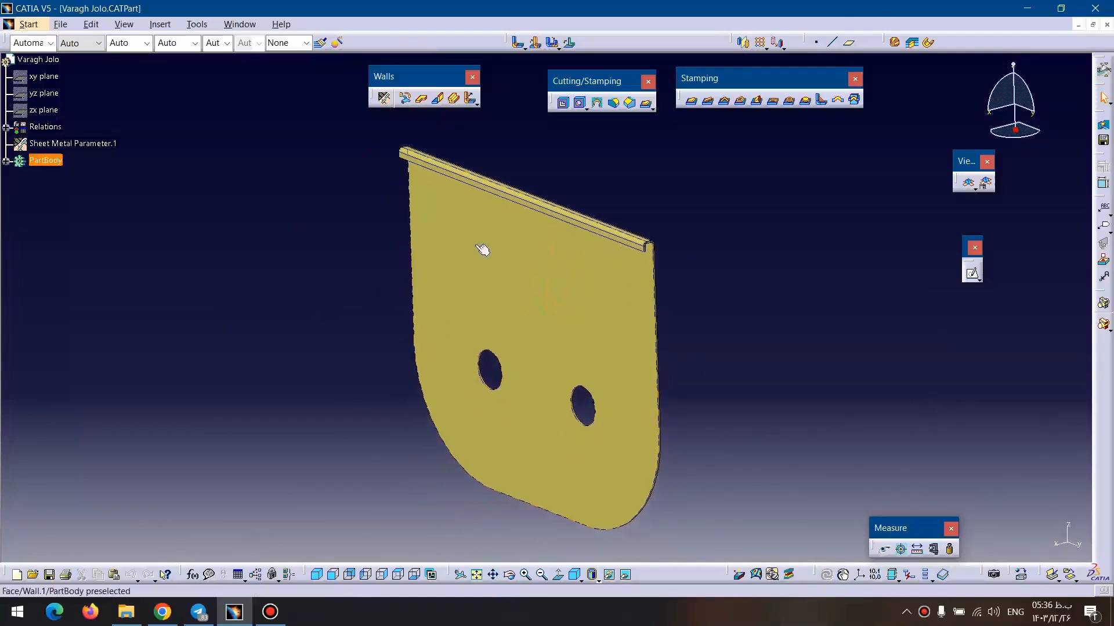
Create an unfolded view in the A4 Template Catia drawing, using the Varagh Jolo plate's large flat face as reference plane.
click(249, 24)
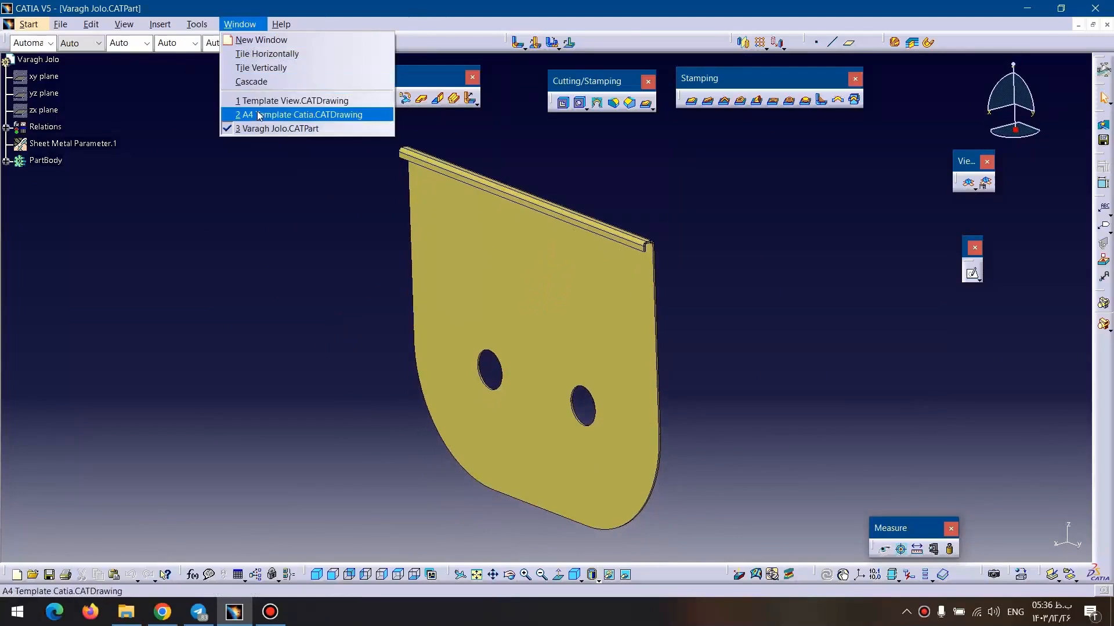
click(262, 114)
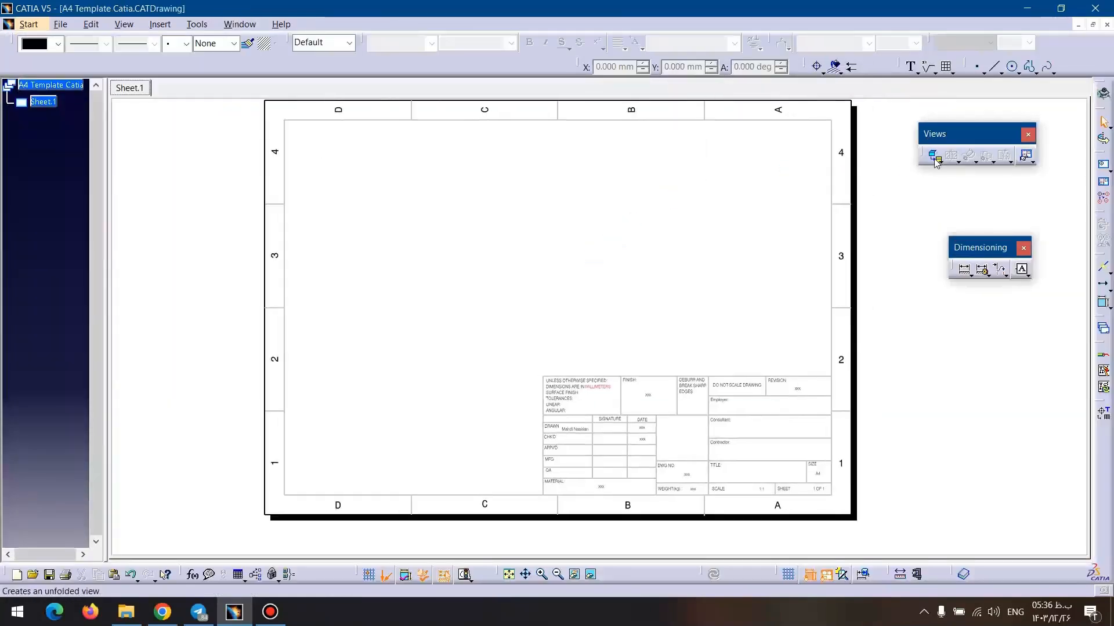
click(934, 158)
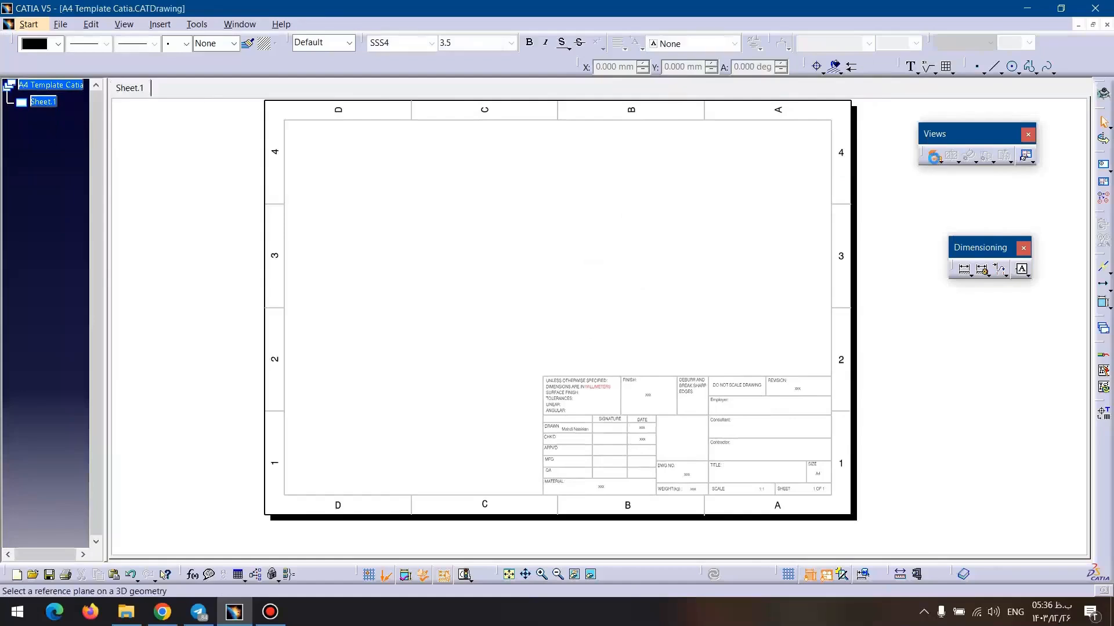
click(239, 24)
click(262, 127)
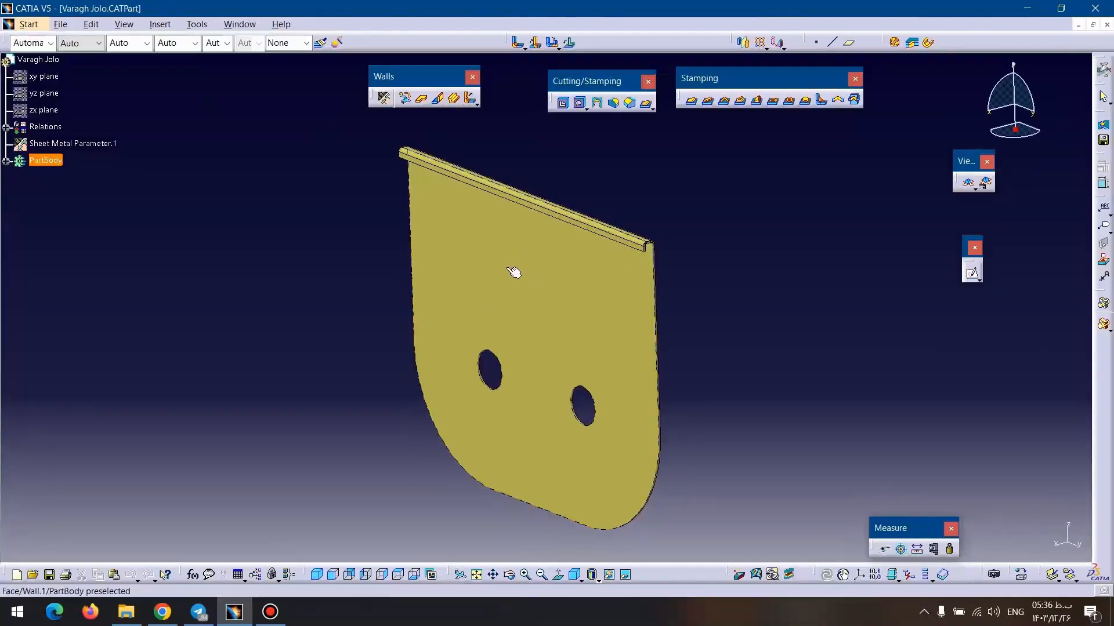
click(514, 272)
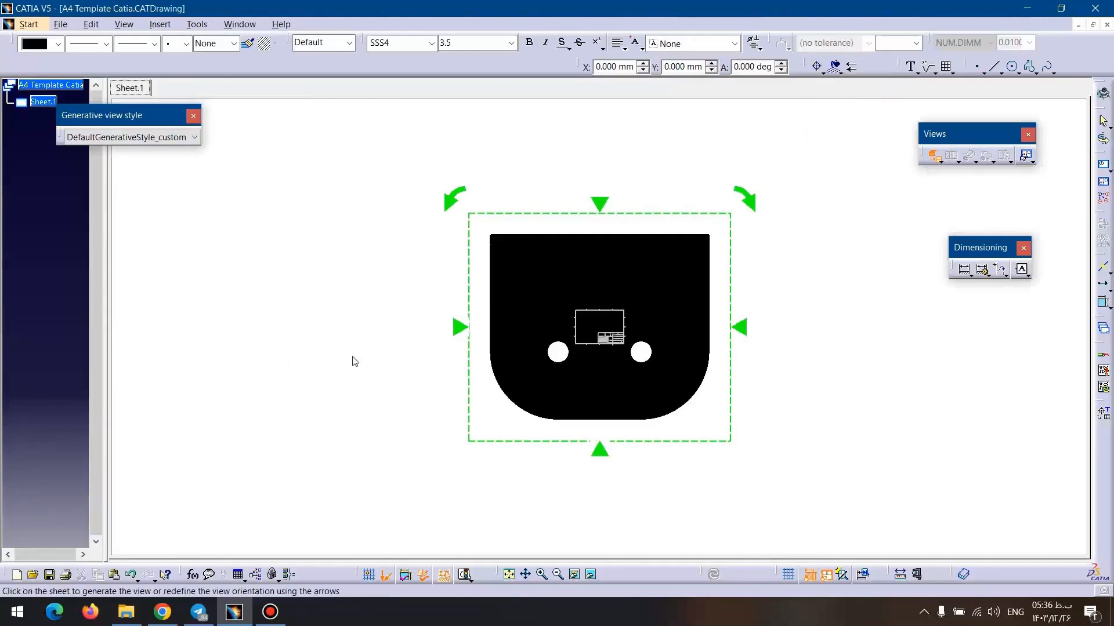
click(368, 349)
Set the unfolded view's scale to 1:4 in its properties.
mouse_move(491, 431)
middle_down()
mouse_move(443, 392)
mouse_move(442, 275)
mouse_move(480, 376)
middle_up()
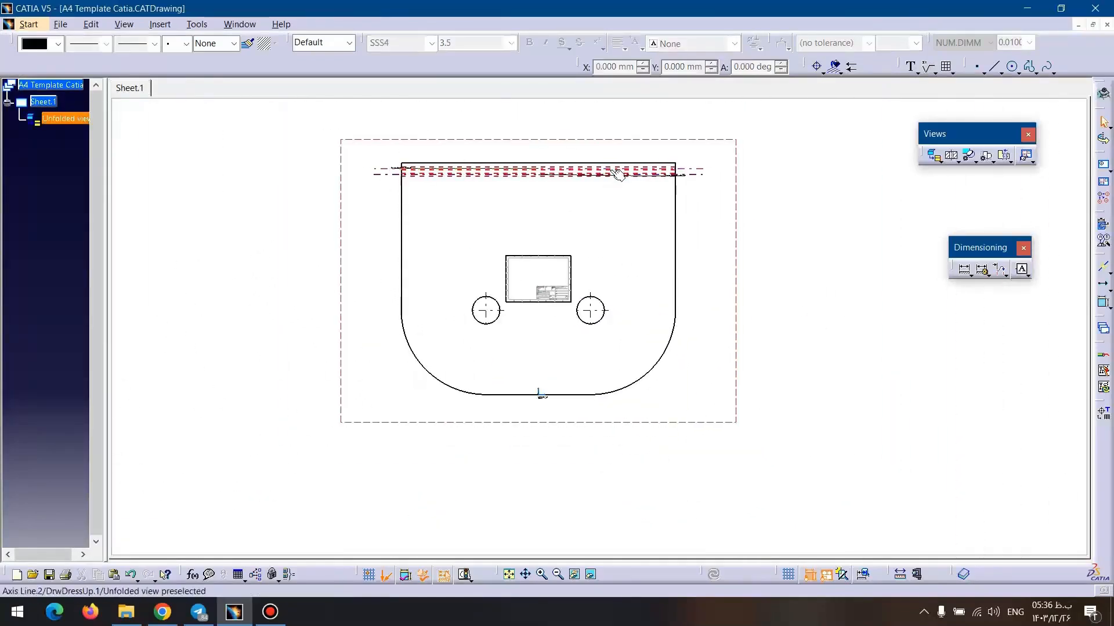
mouse_move(584, 241)
middle_down()
mouse_move(574, 191)
mouse_move(503, 174)
mouse_move(659, 249)
mouse_move(646, 195)
mouse_move(655, 334)
middle_up()
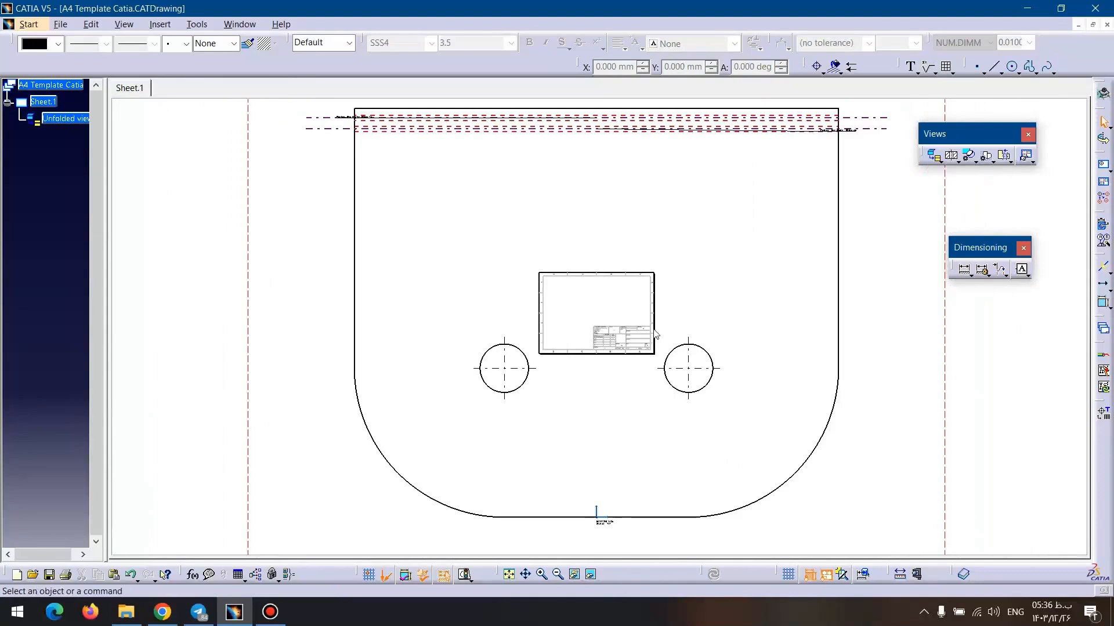
middle_drag(339, 250, 335, 272)
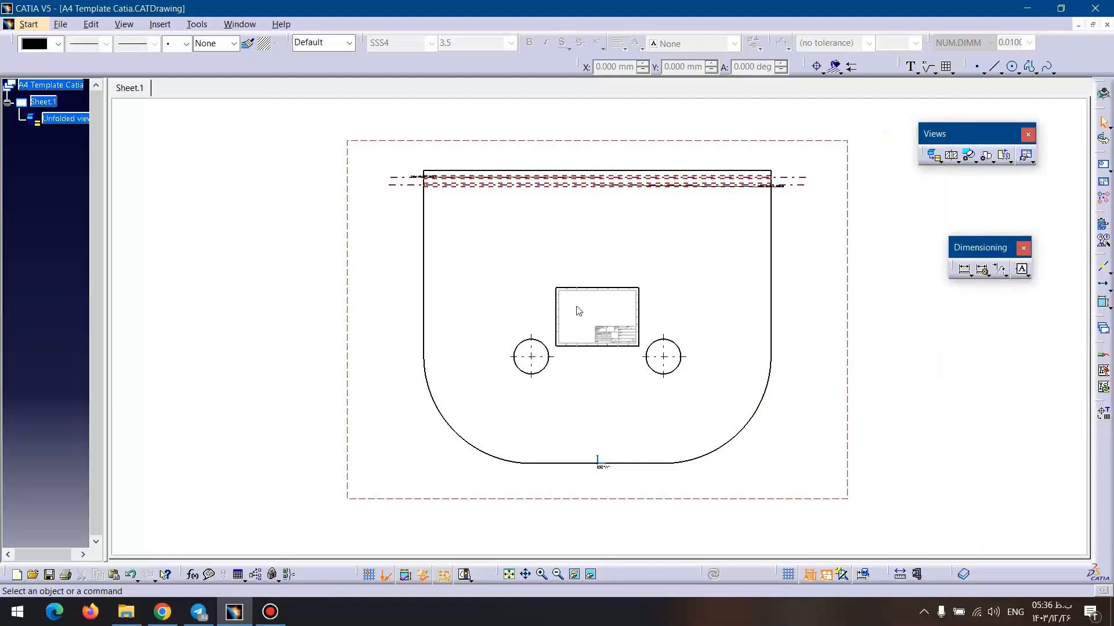
click(632, 500)
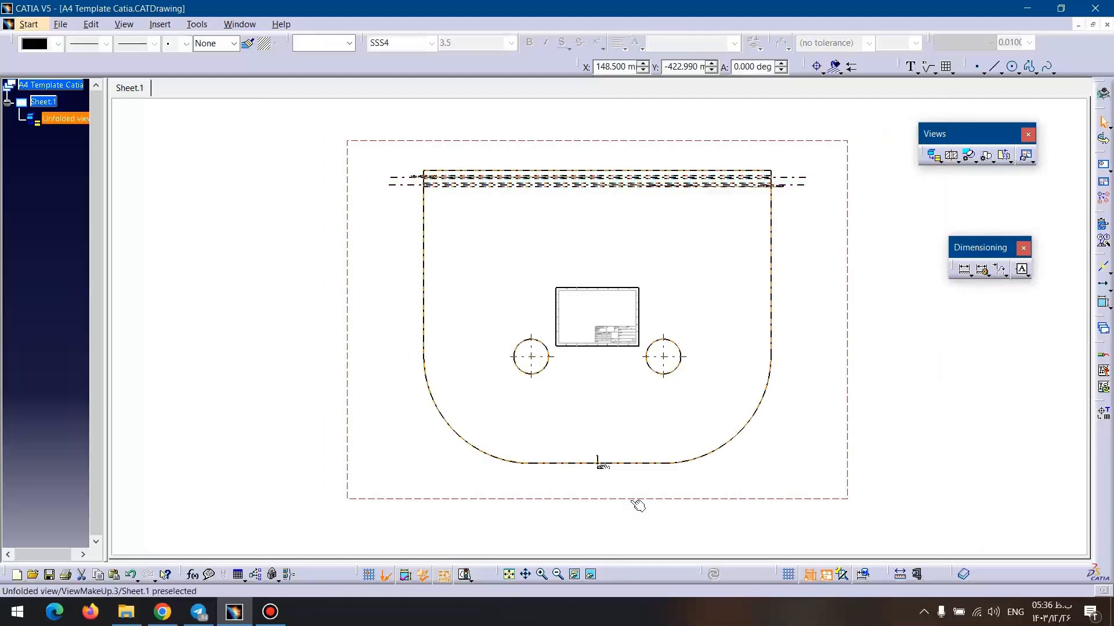
key(alt+Return)
double_click(303, 309)
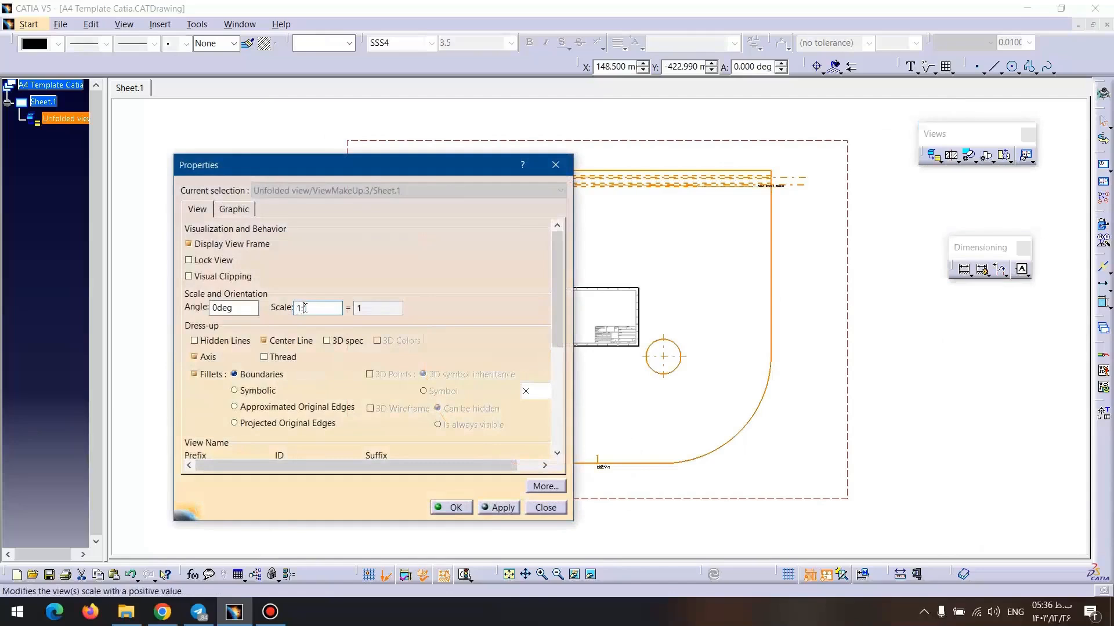
click(496, 508)
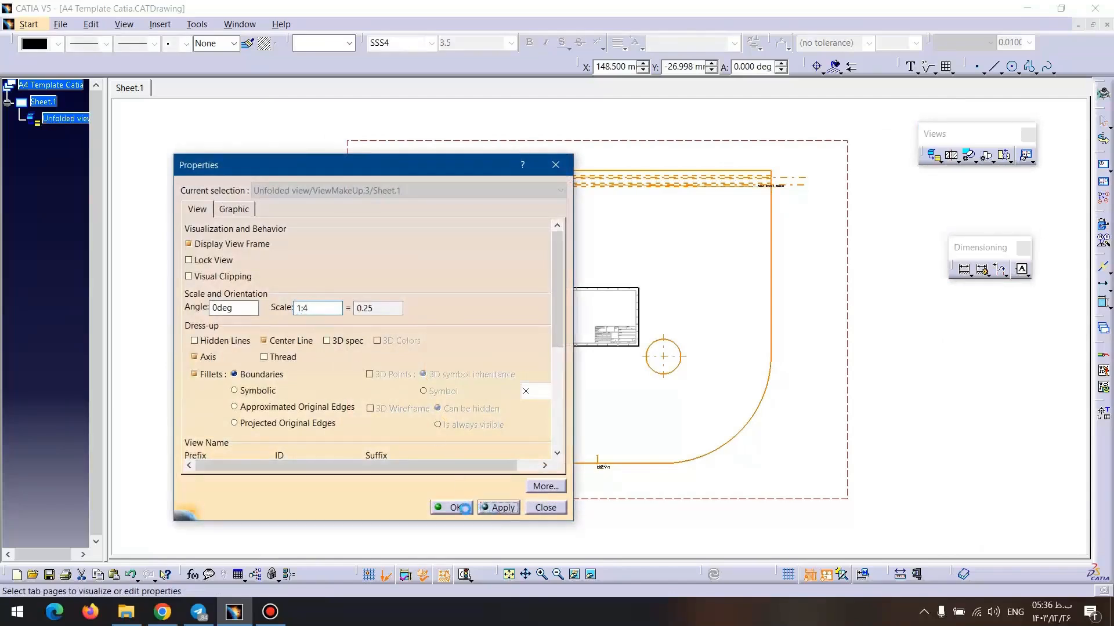
click(491, 511)
click(454, 511)
Move the unfolded view off the sheet into the empty area beside it, and centre its name and scale text beneath the plate.
mouse_move(591, 377)
middle_down()
mouse_move(594, 289)
mouse_move(599, 334)
middle_up()
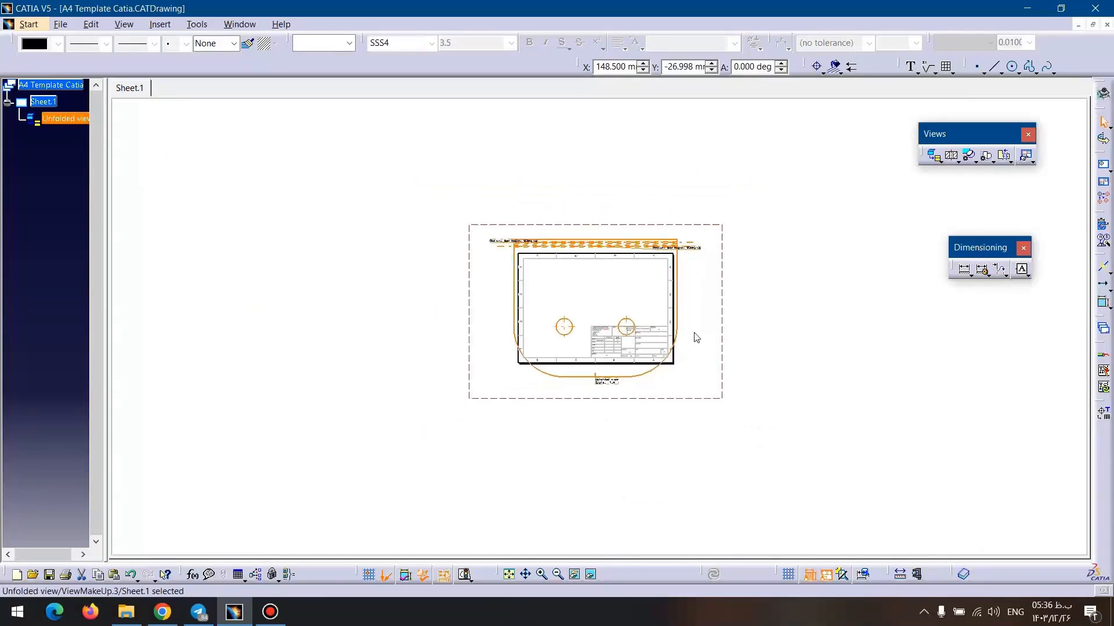
drag(721, 313, 954, 302)
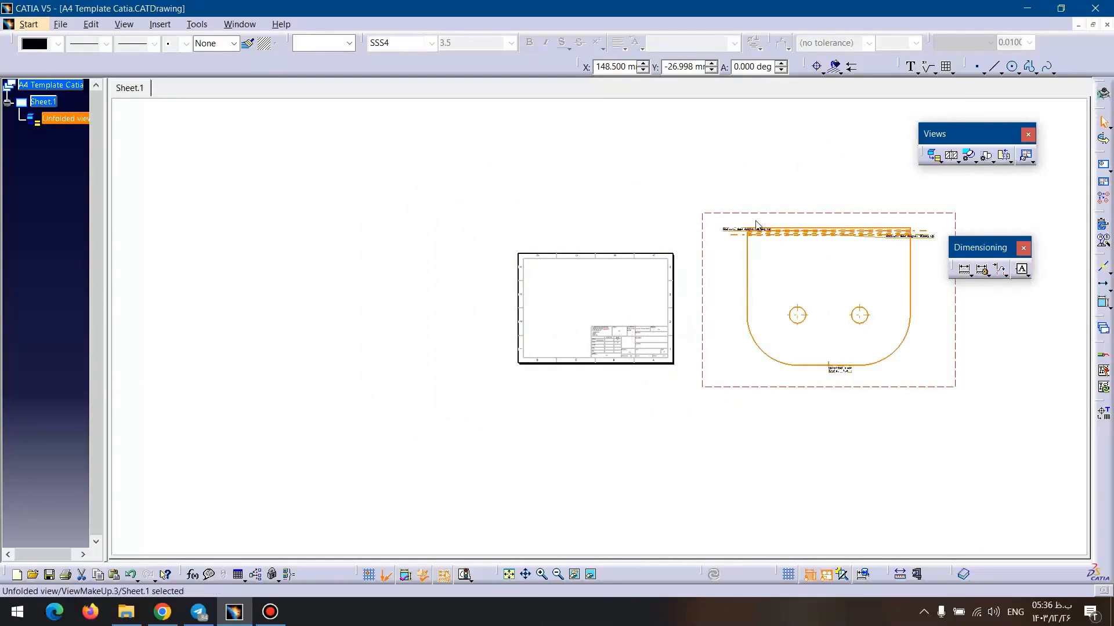
mouse_move(745, 316)
middle_down()
mouse_move(601, 321)
mouse_move(595, 278)
middle_up()
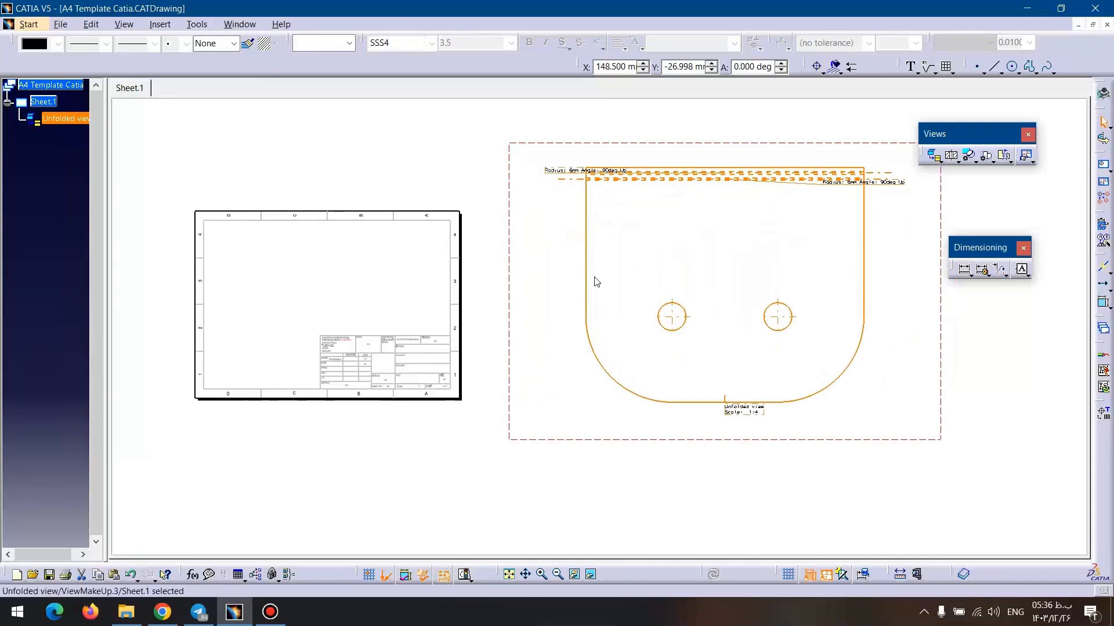
drag(732, 415, 712, 419)
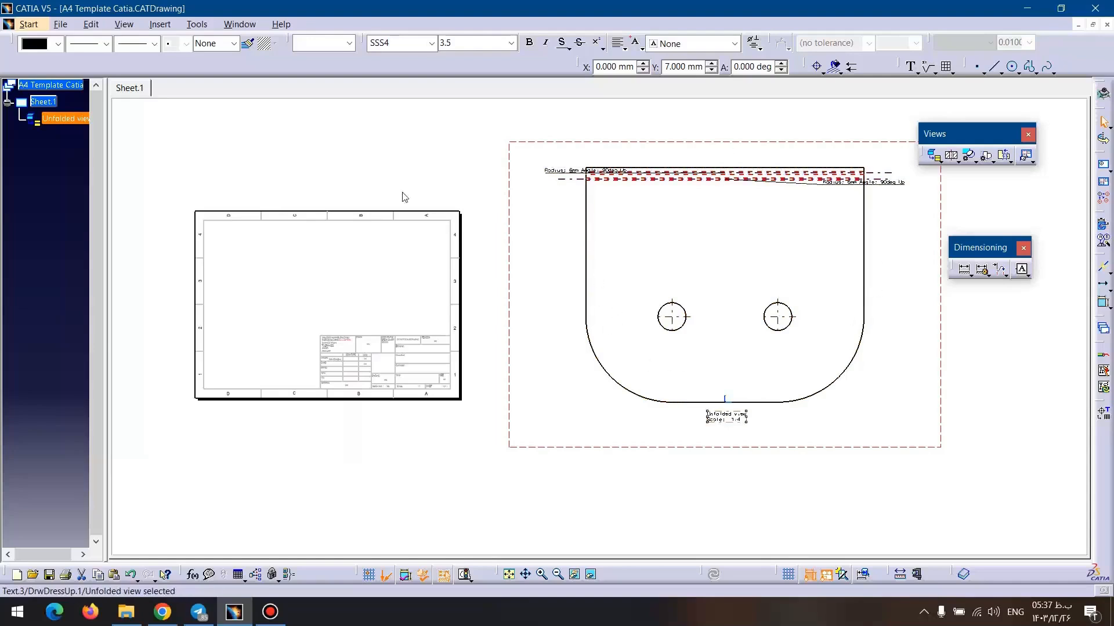
Create a new blank drawing document in the Drafting workbench.
click(29, 25)
click(47, 87)
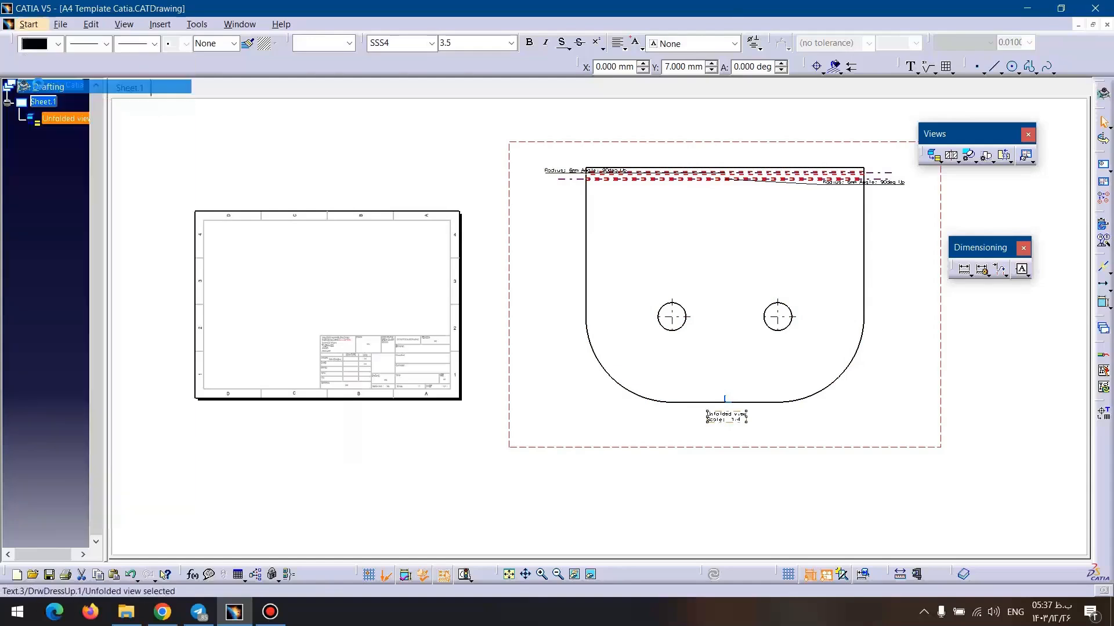
click(979, 540)
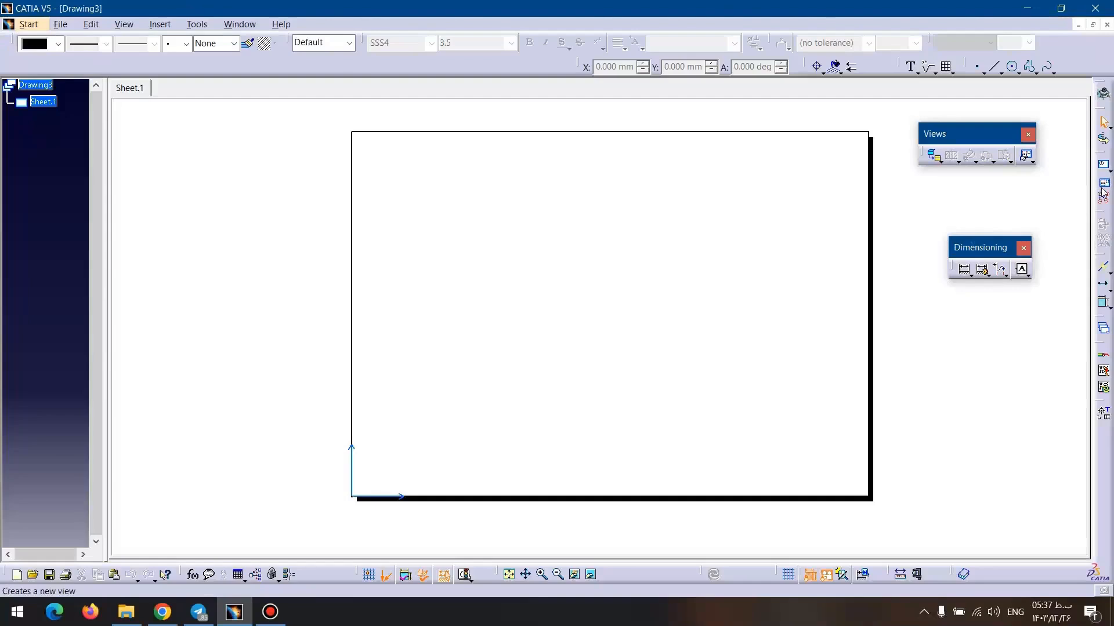
Insert a new empty front view with the New View tool and move it outside the sheet's border.
drag(1102, 193, 921, 205)
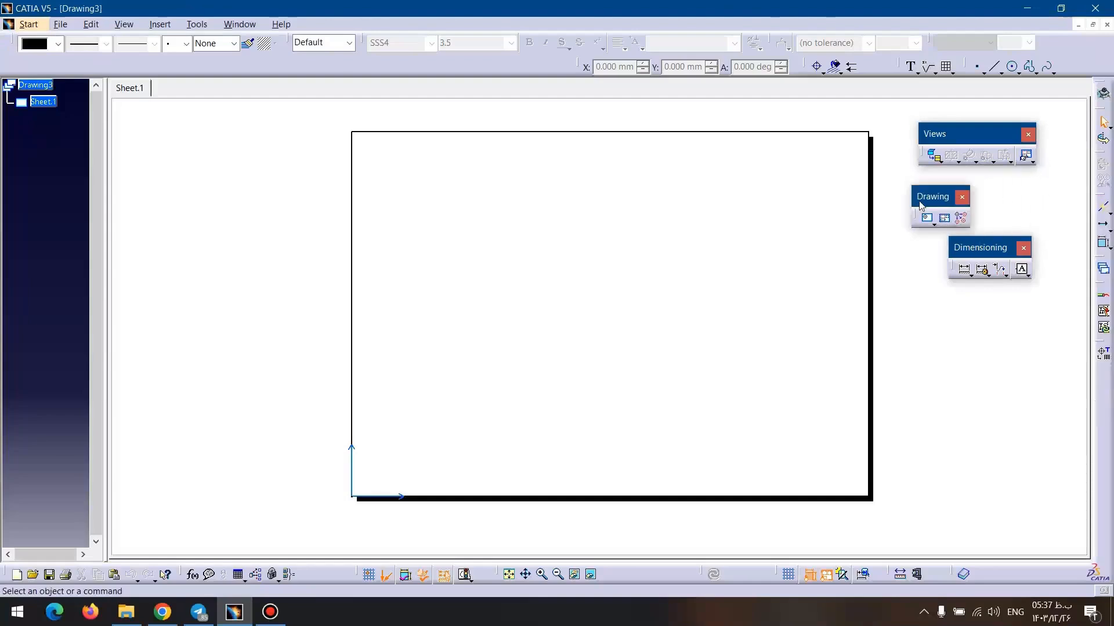
click(946, 224)
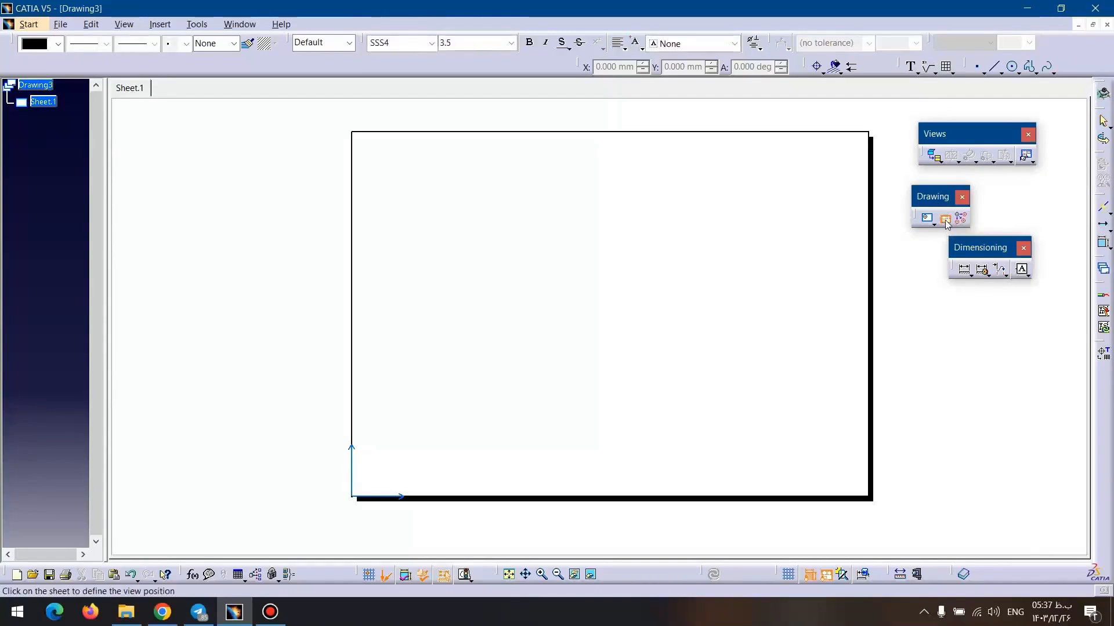
click(555, 292)
scroll(555, 352, down, 2)
drag(453, 299, 795, 302)
middle_drag(795, 302, 577, 308)
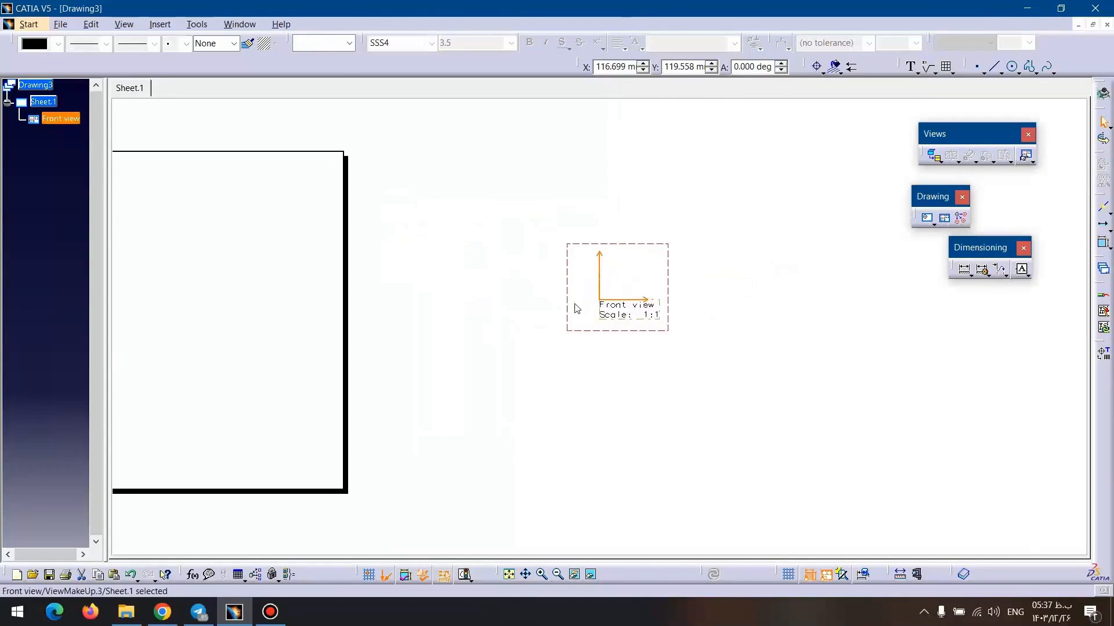
Float the Geometry Creation tools over the drawing area and show the available profile shapes.
drag(972, 67, 792, 136)
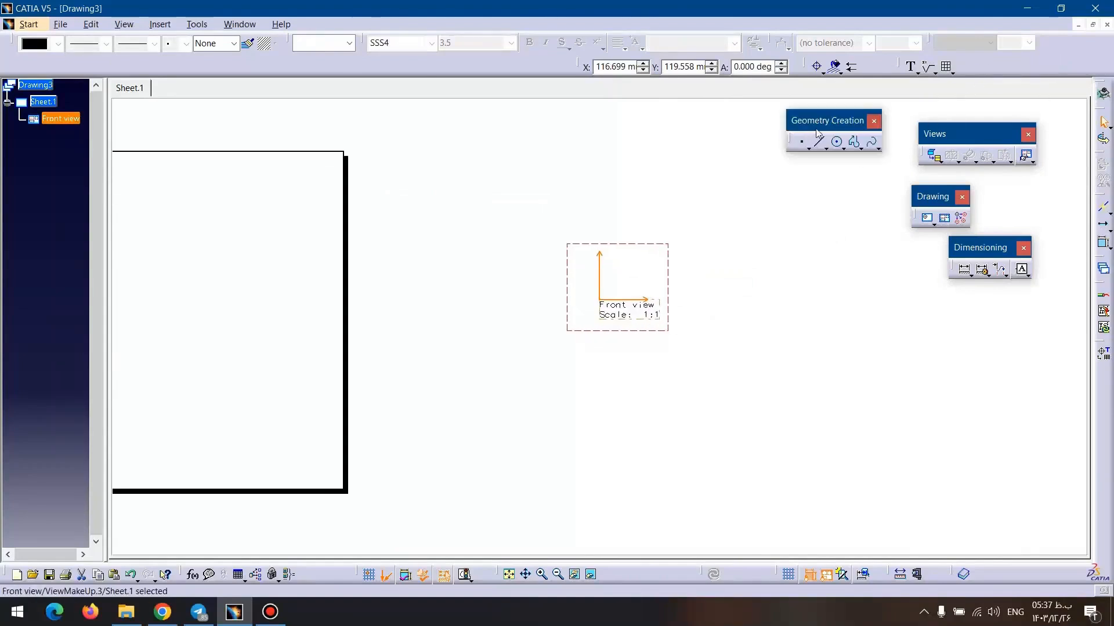
click(857, 149)
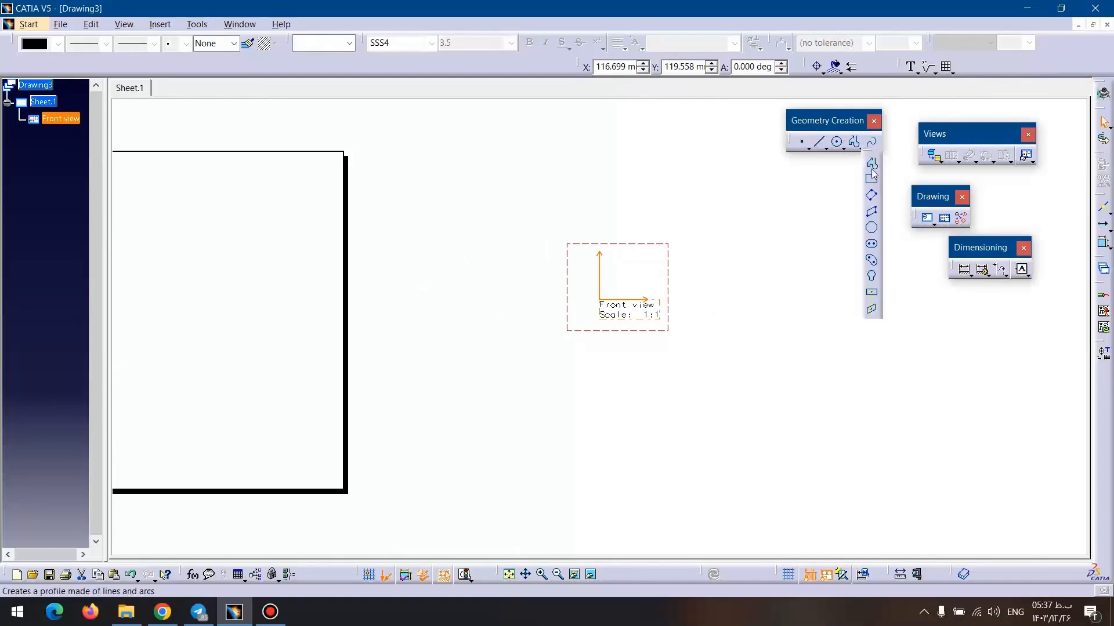
click(757, 199)
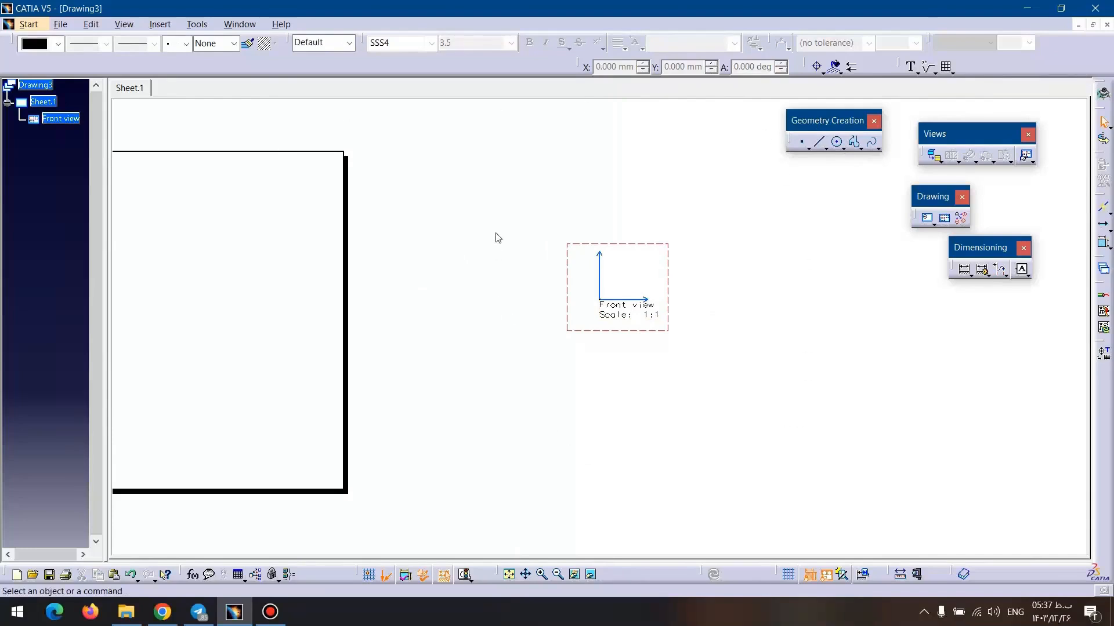
Switch to the Template View drawing and examine the frame and title block drawn in its front view.
click(240, 24)
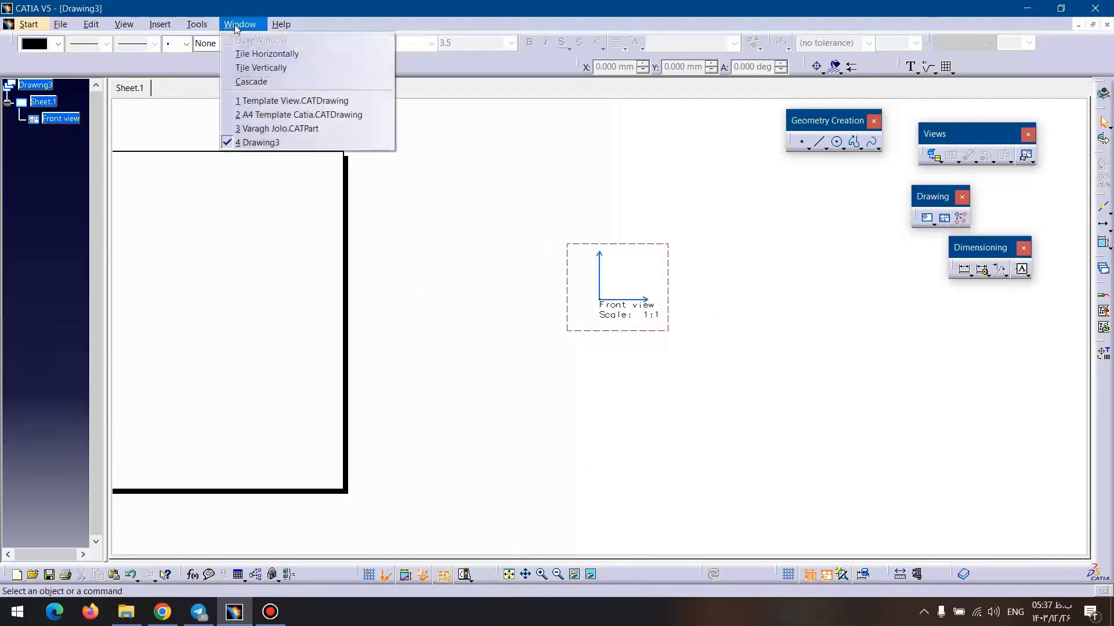
click(261, 100)
scroll(554, 266, up, 10)
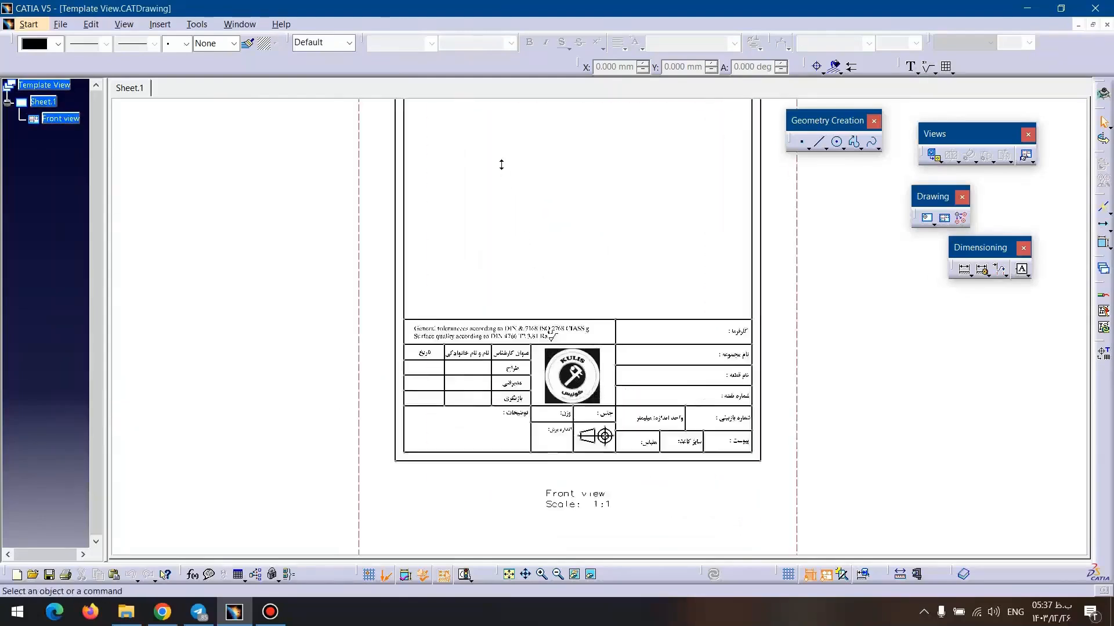
scroll(462, 192, down, 5)
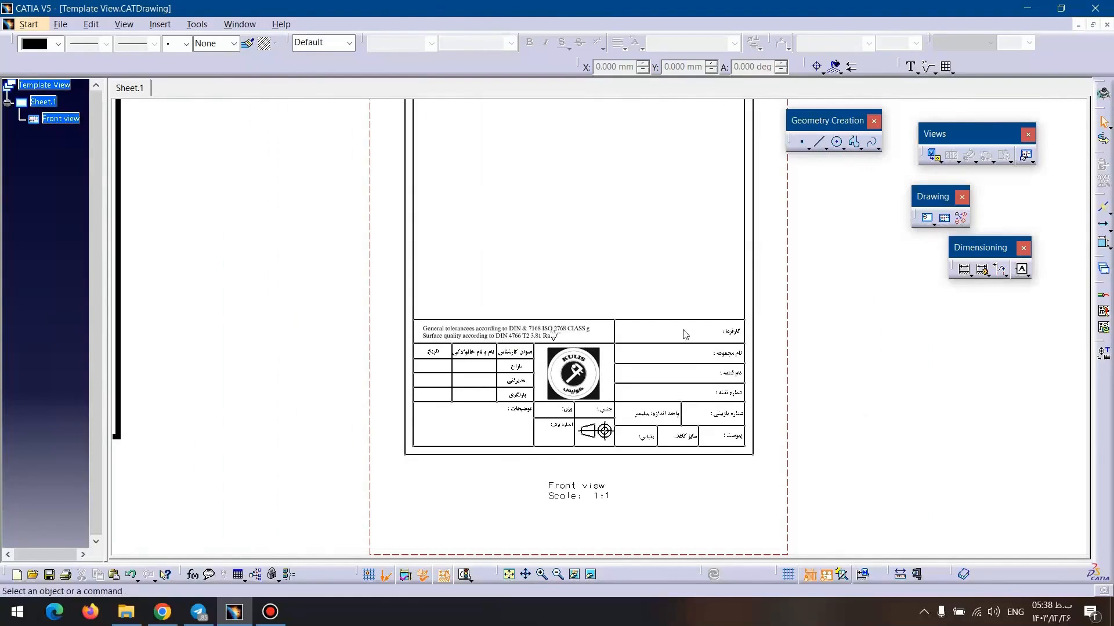
scroll(626, 329, up, 4)
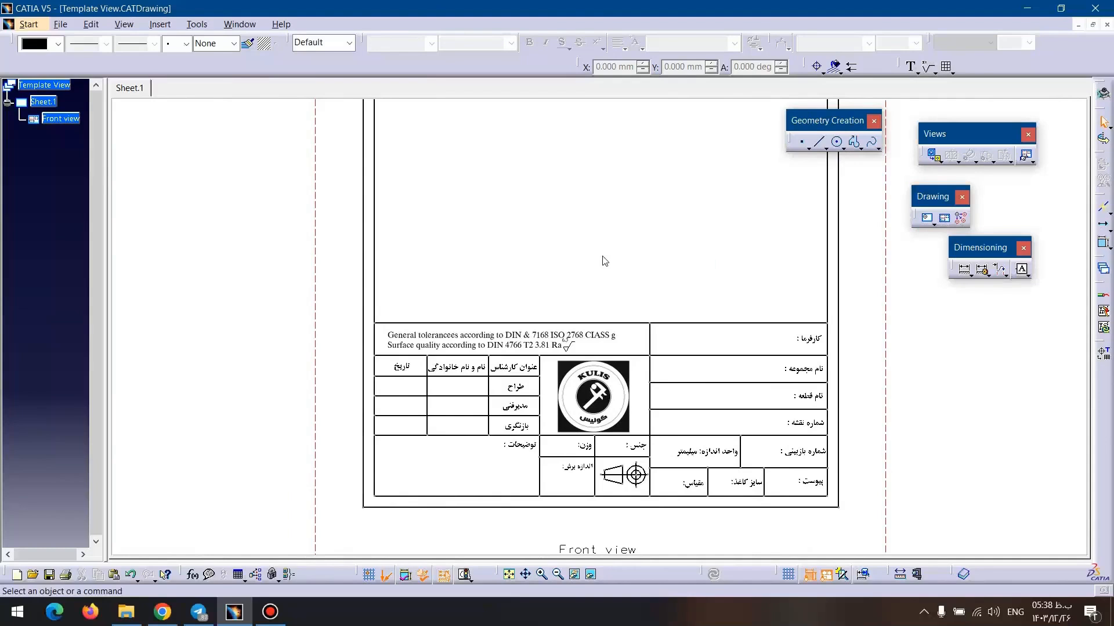
mouse_move(555, 262)
middle_down()
mouse_move(502, 274)
mouse_move(481, 359)
middle_up()
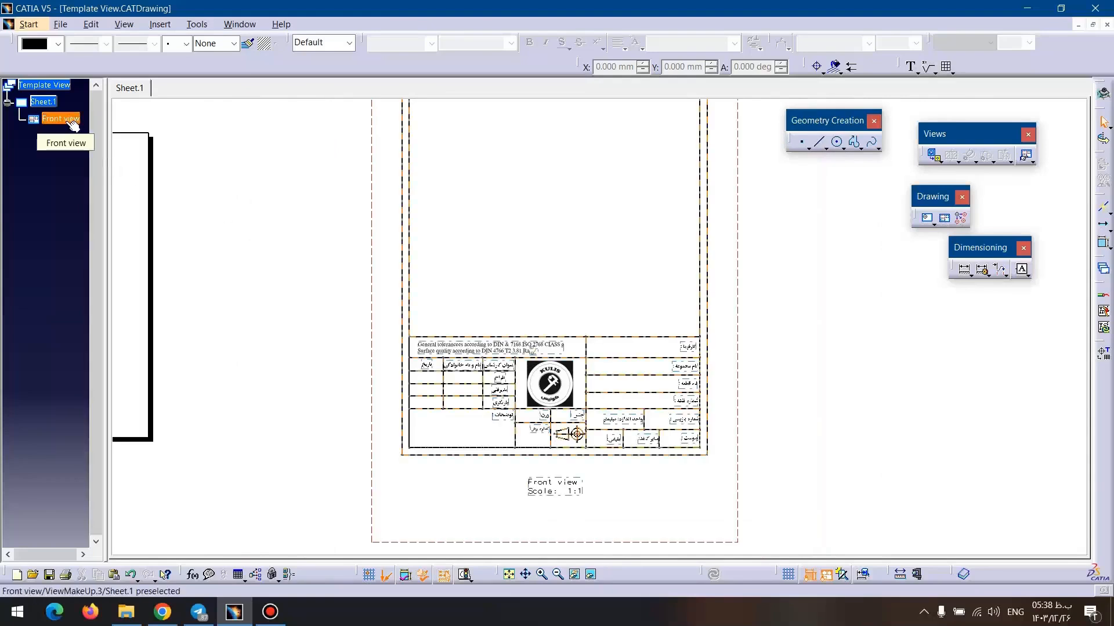
Switch to the blank Drawing3 document and close it.
click(240, 24)
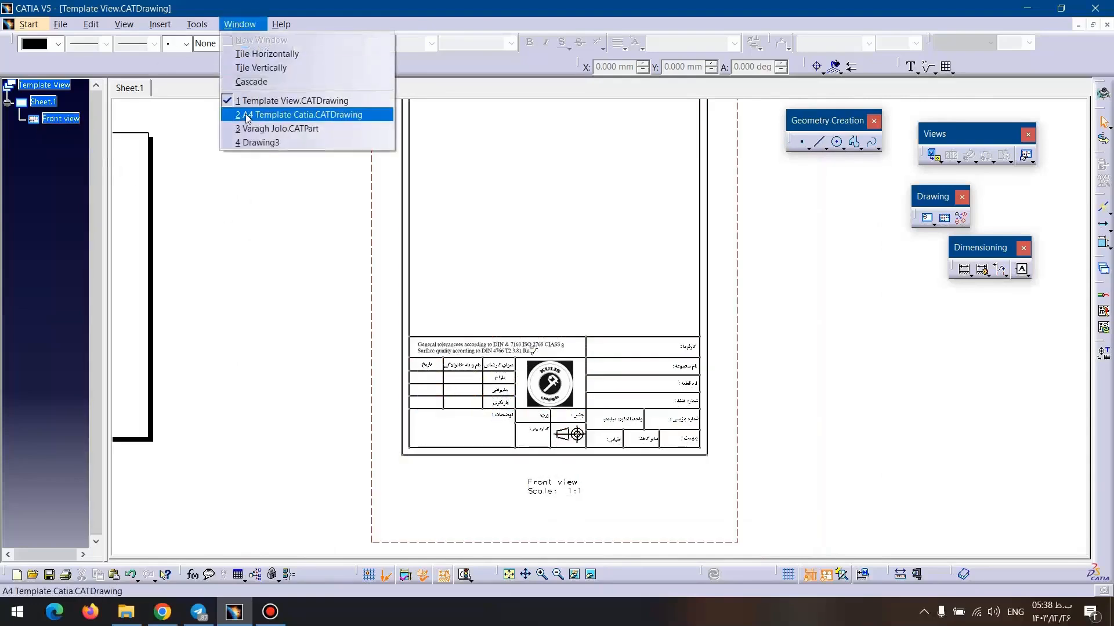
click(255, 143)
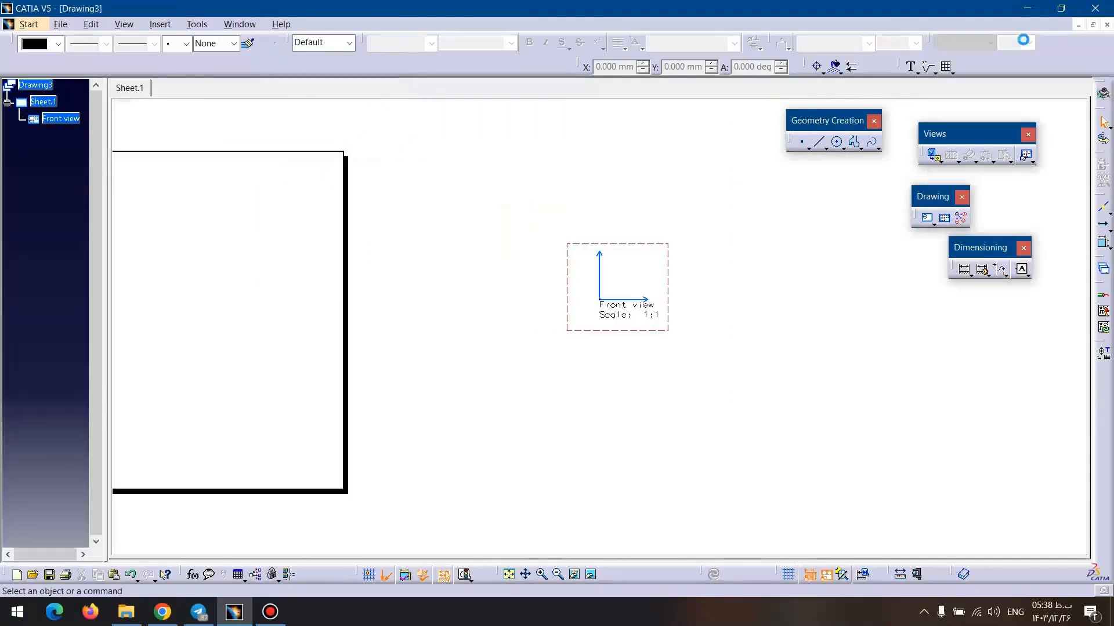
click(1107, 23)
click(590, 338)
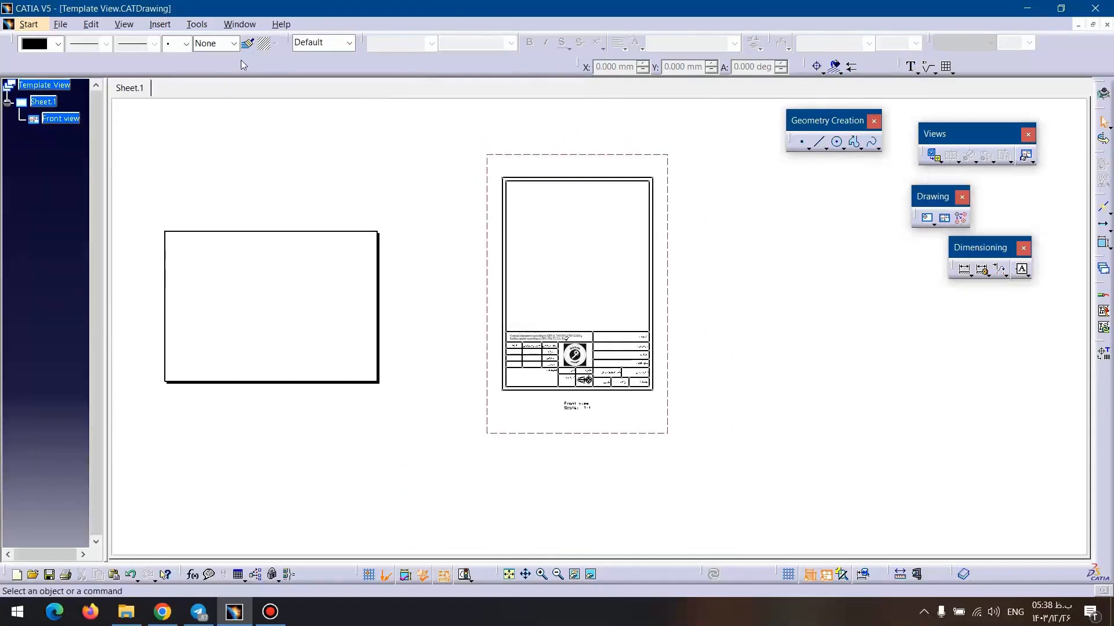
Switch to the A4 Template Catia drawing and set the unfolded view's scale to 1:1.
click(241, 24)
click(262, 120)
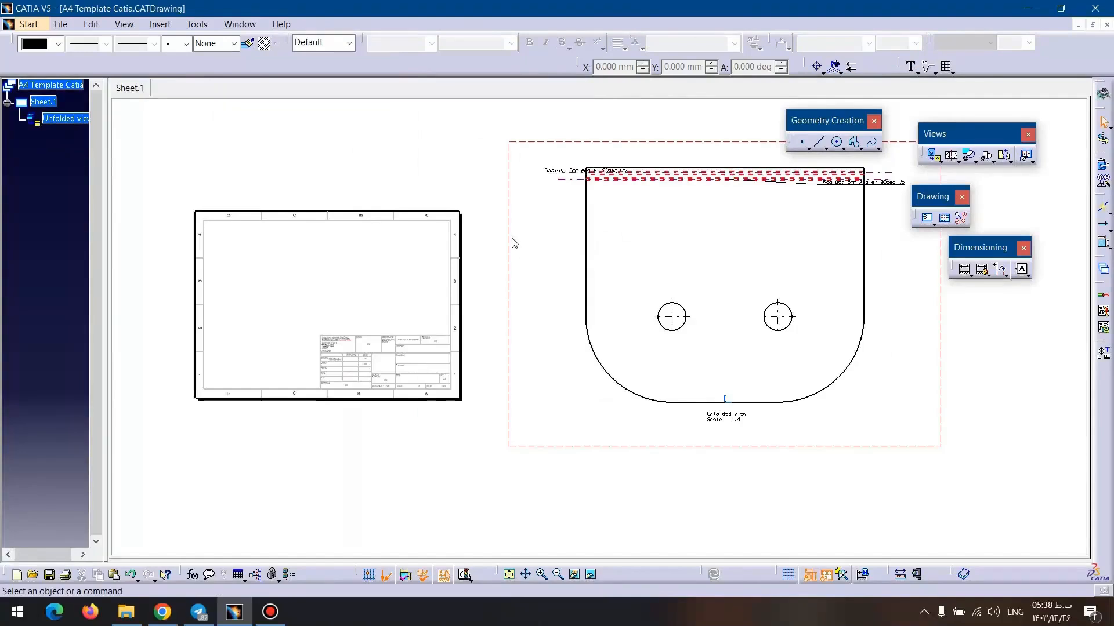
right_click(516, 243)
click(530, 303)
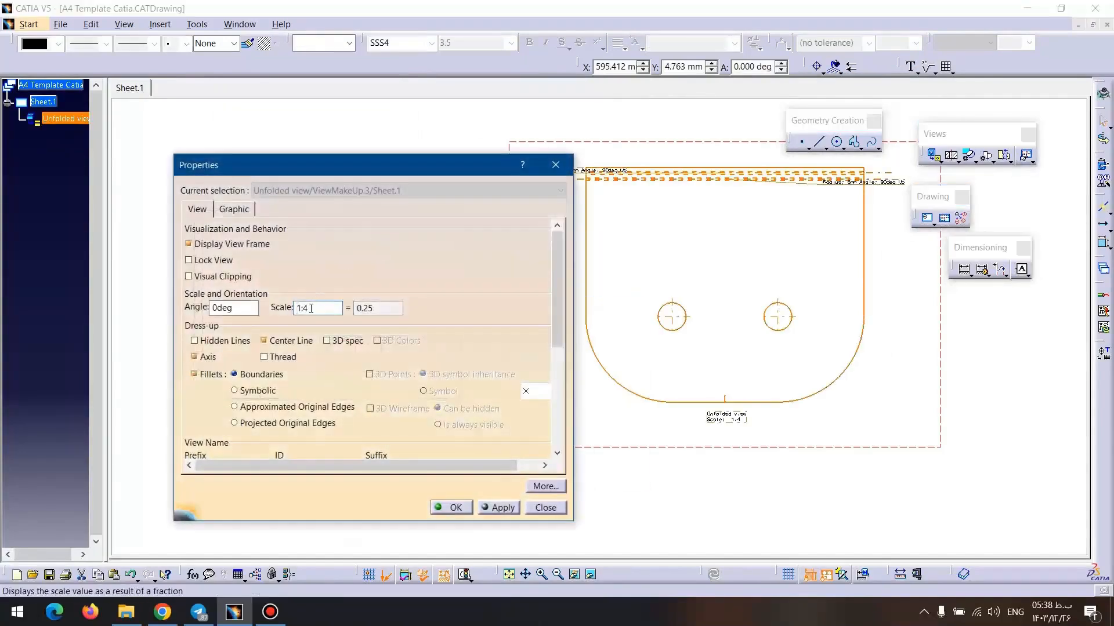
text(1)
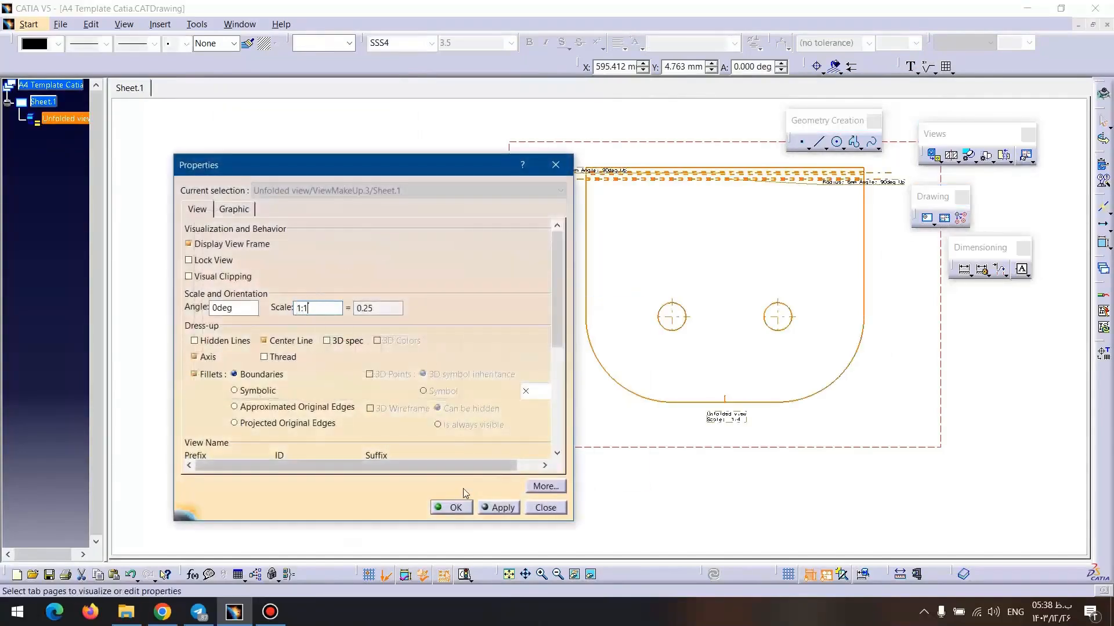
click(455, 507)
Move the unfolded view off the sheet so that it sits clear of the sheet border.
ctrl+middle_drag(515, 273, 560, 428)
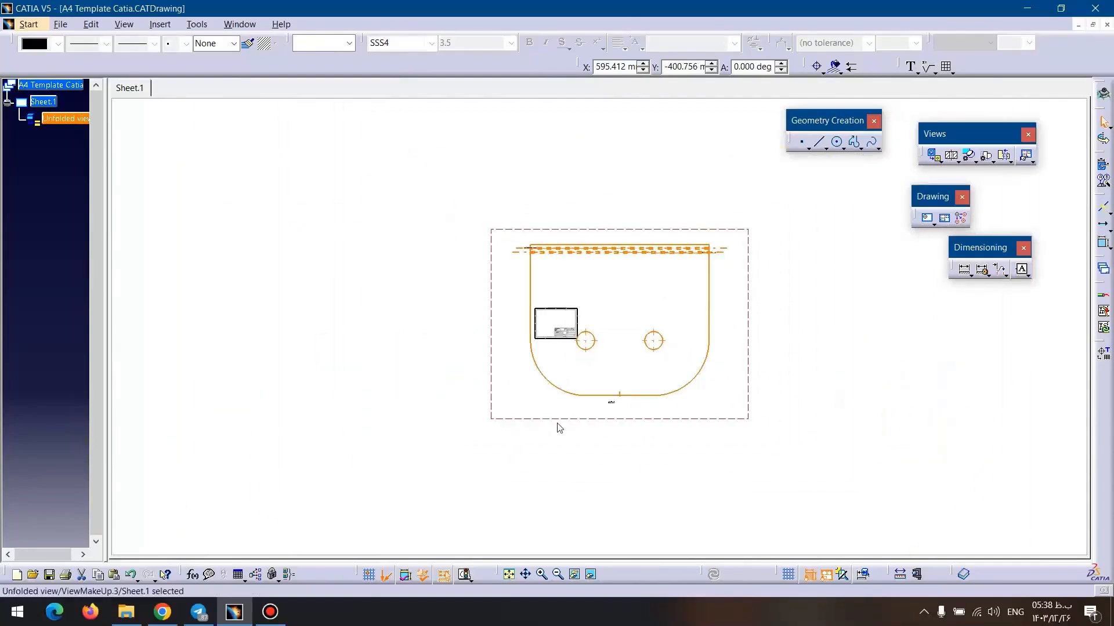
drag(569, 416, 715, 380)
click(677, 442)
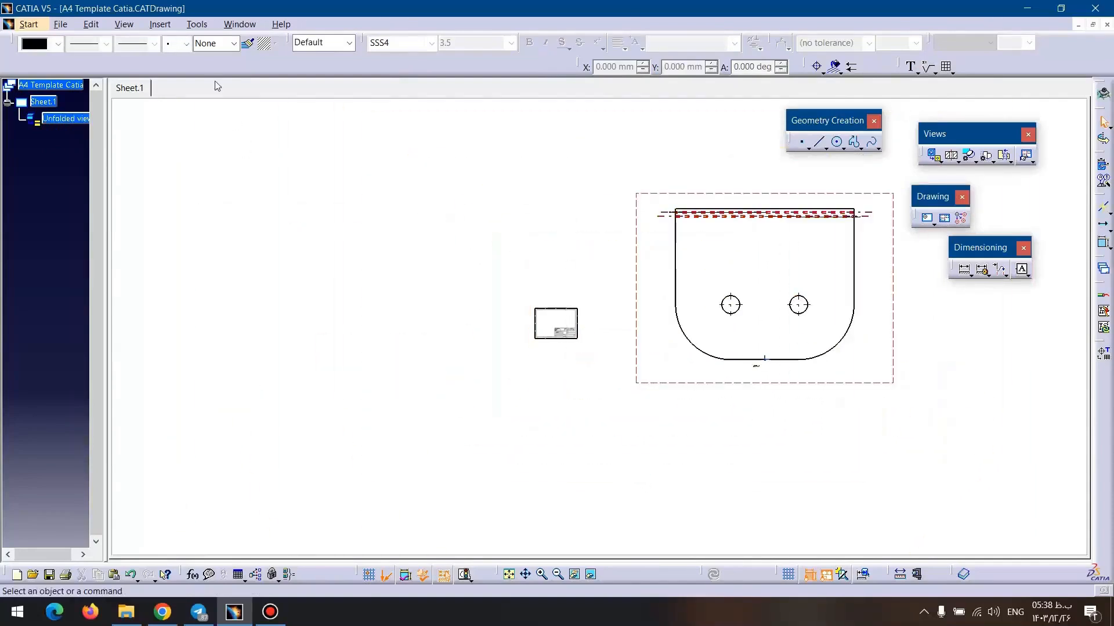
Switch to the Template View drawing and copy its front view.
click(239, 24)
click(268, 103)
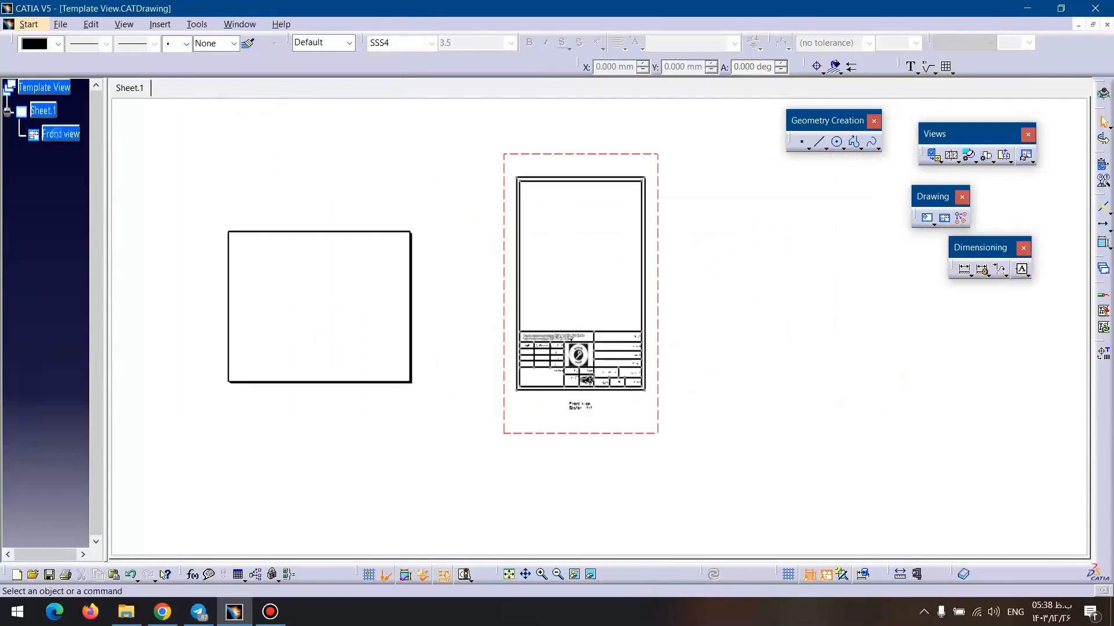
right_click(58, 120)
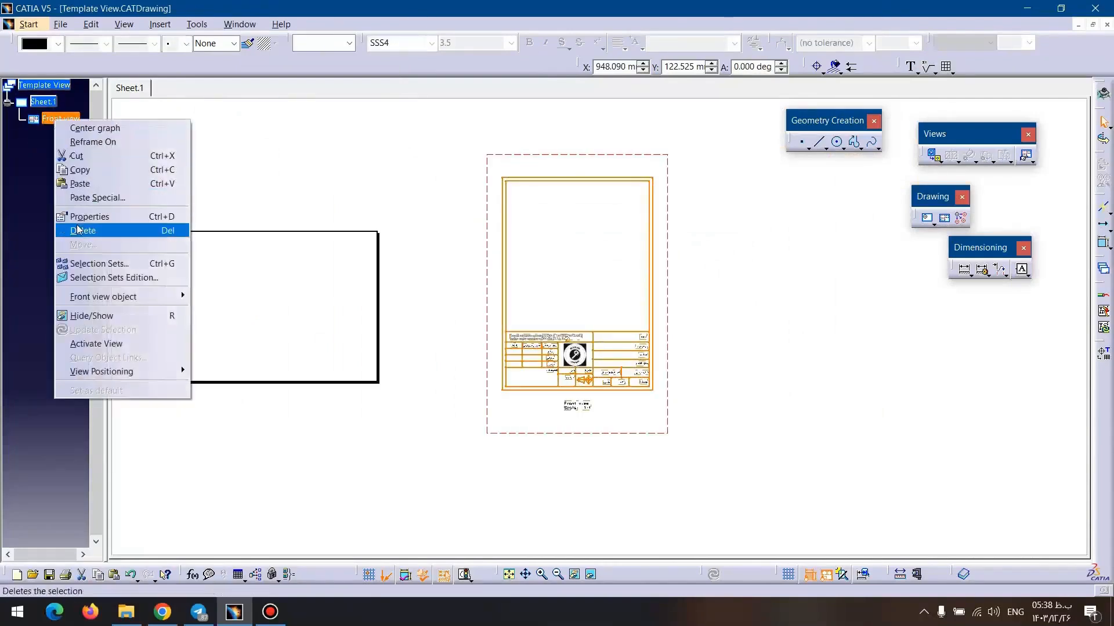
click(81, 169)
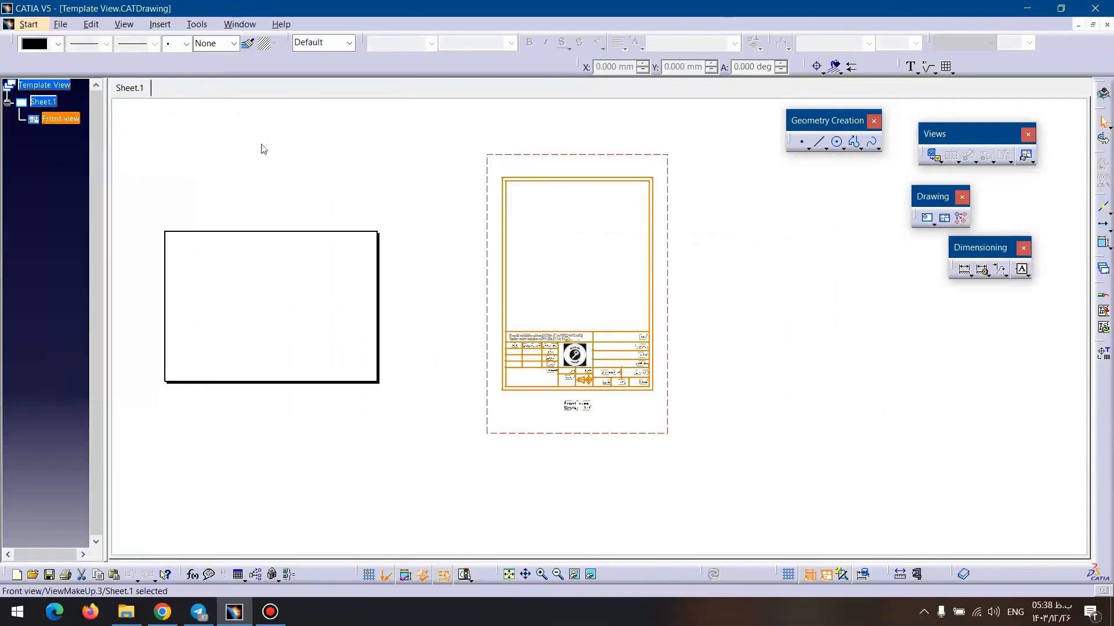
click(433, 201)
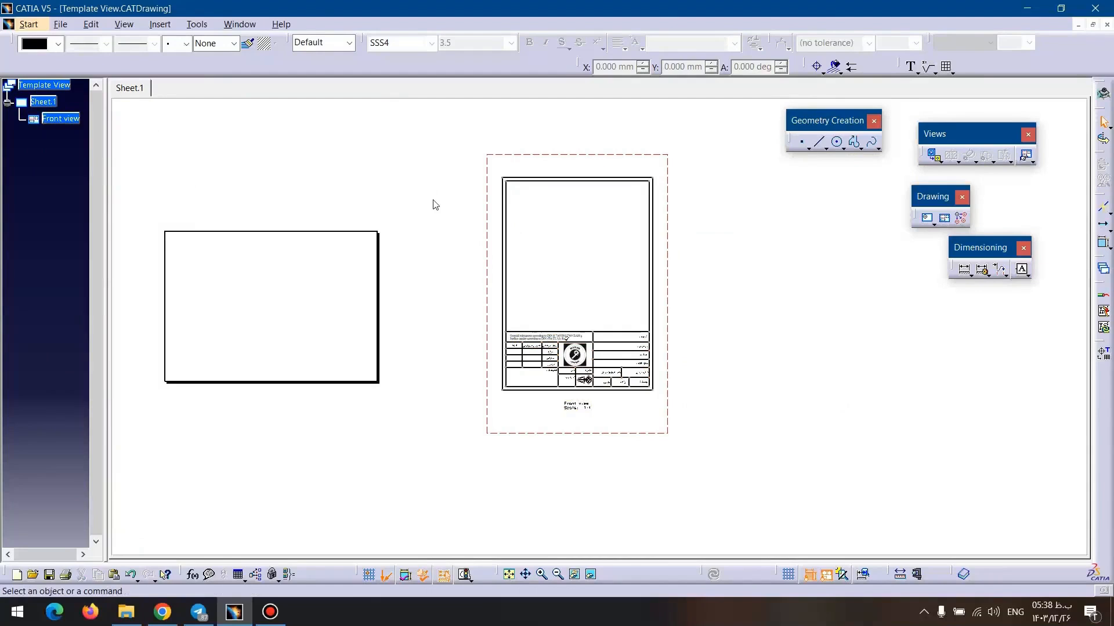
right_click(60, 116)
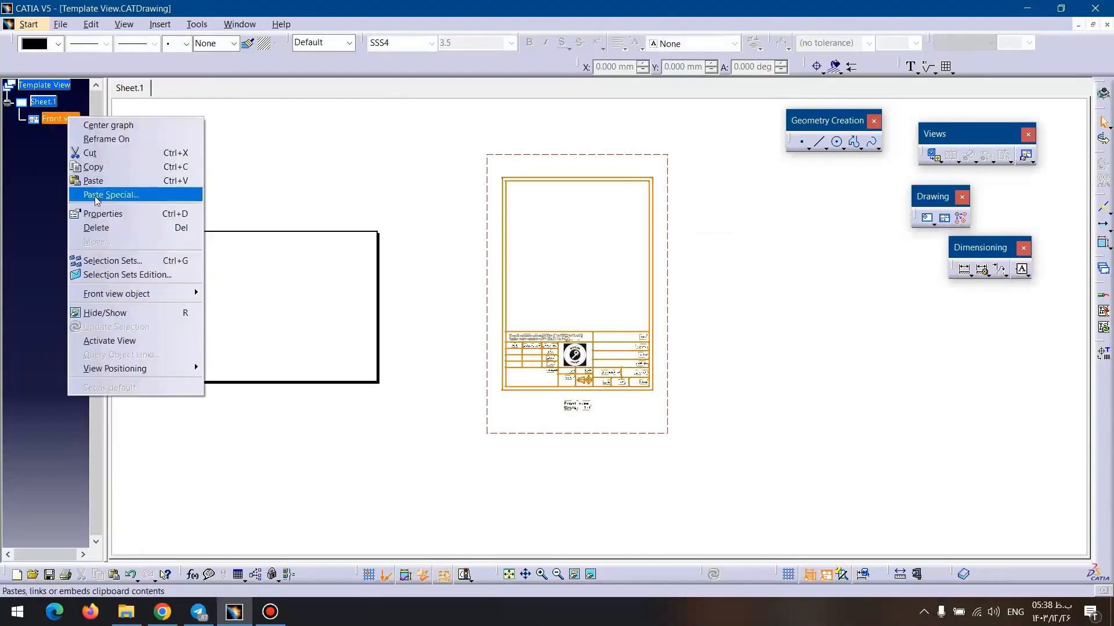
click(87, 167)
Switch back to the A4 Template Catia drawing and paste the copied front view into Sheet.1.
click(239, 23)
click(266, 112)
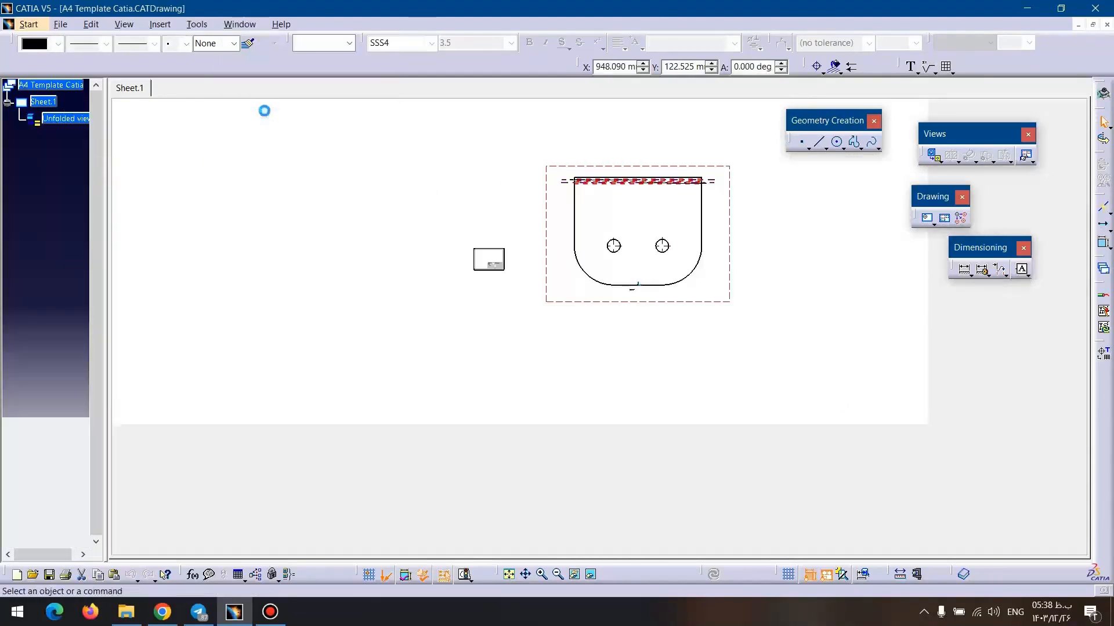
right_click(43, 102)
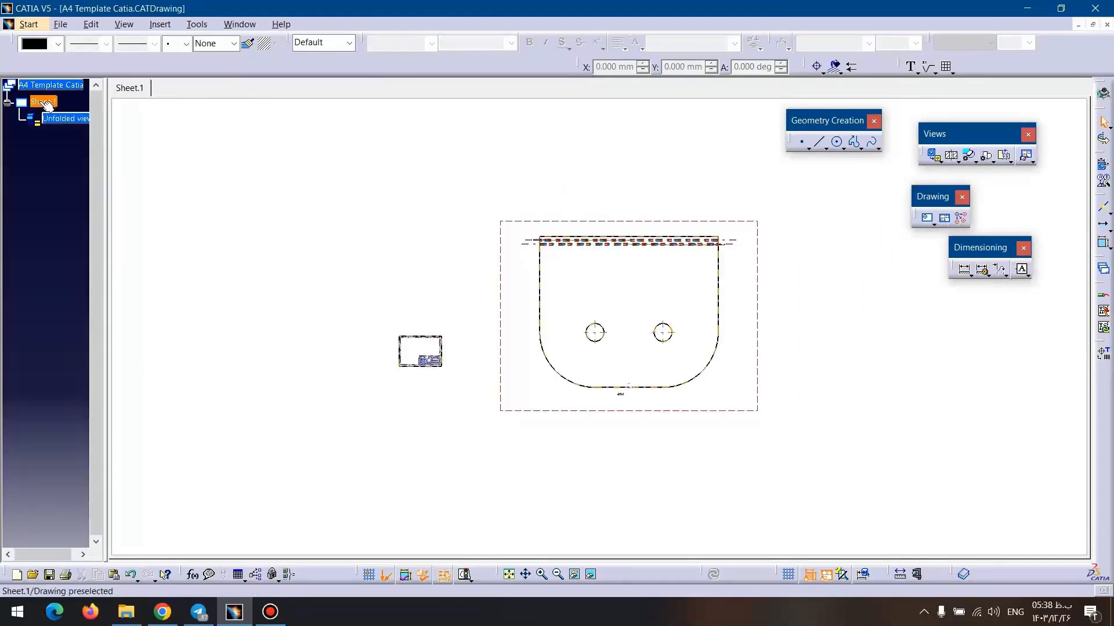
click(74, 169)
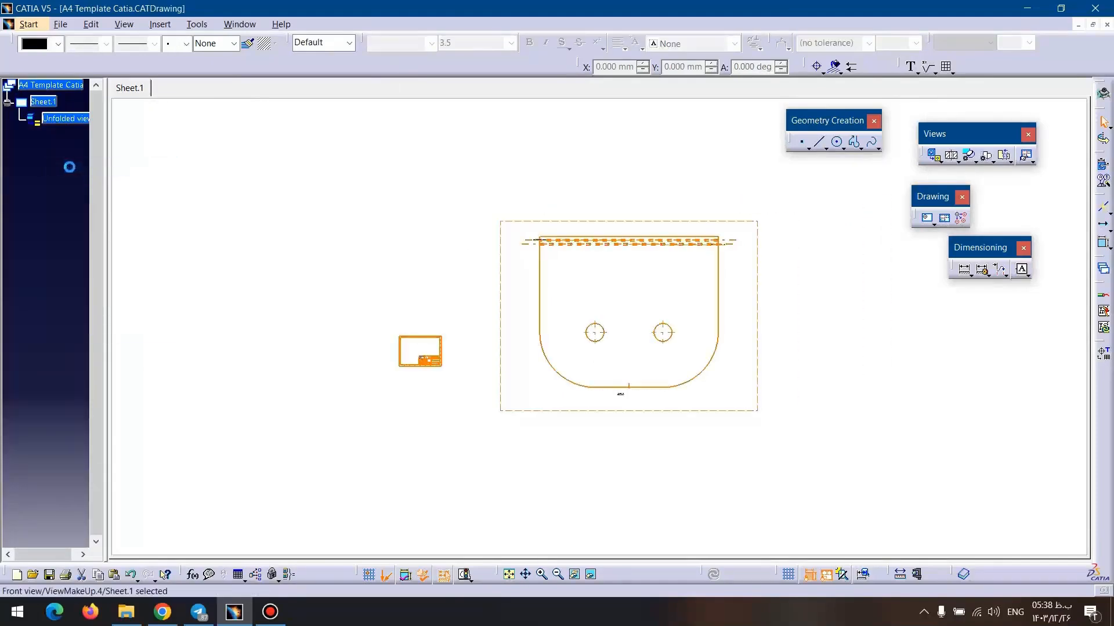
click(392, 298)
mouse_move(430, 300)
middle_down()
mouse_move(439, 244)
mouse_move(369, 183)
mouse_move(436, 247)
mouse_move(420, 261)
middle_up()
mouse_move(373, 208)
mouse_down()
mouse_move(400, 271)
mouse_move(489, 390)
mouse_up()
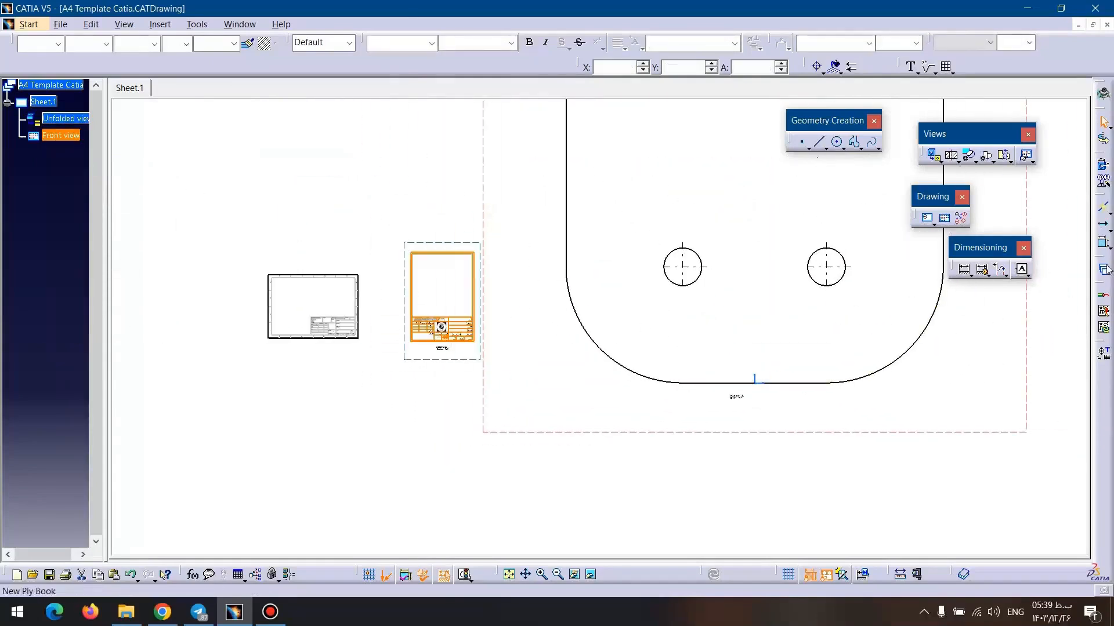
click(1107, 230)
click(1088, 238)
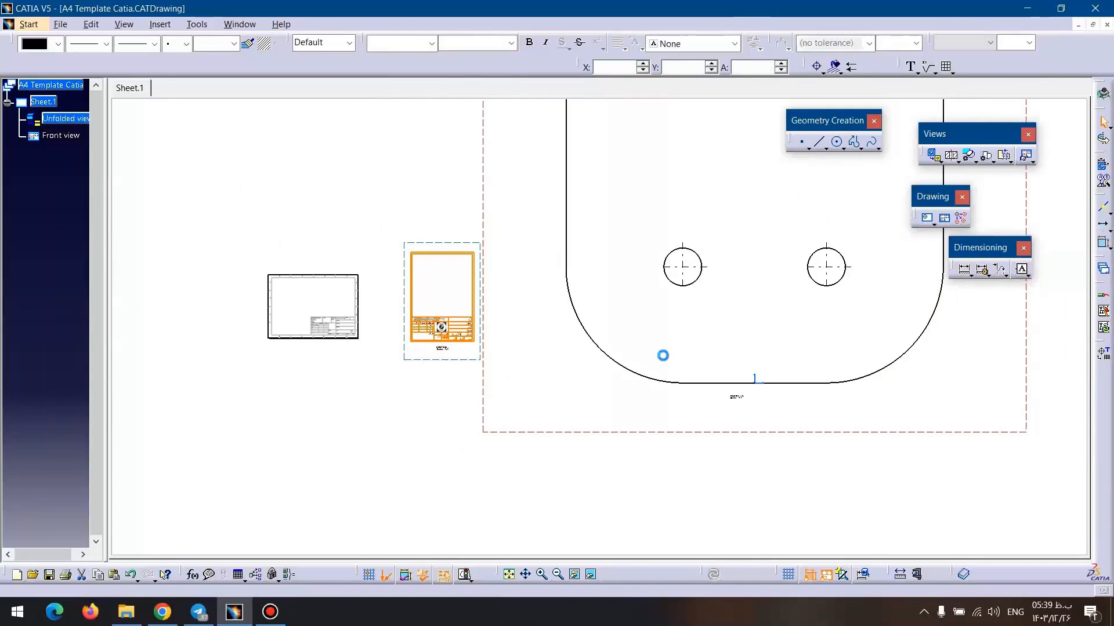
click(950, 434)
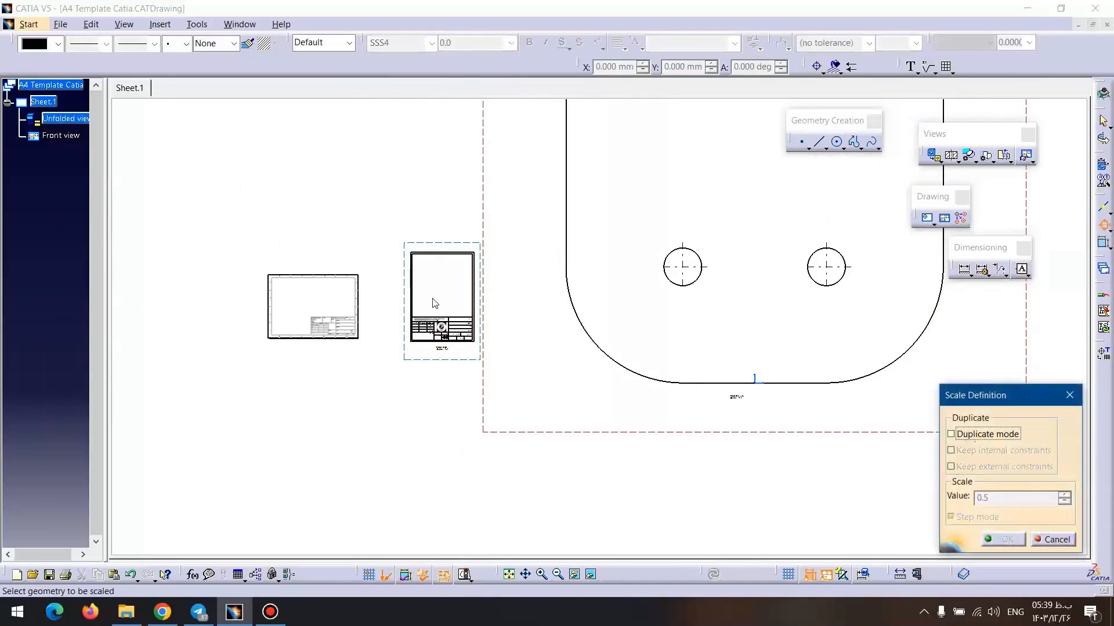
click(443, 293)
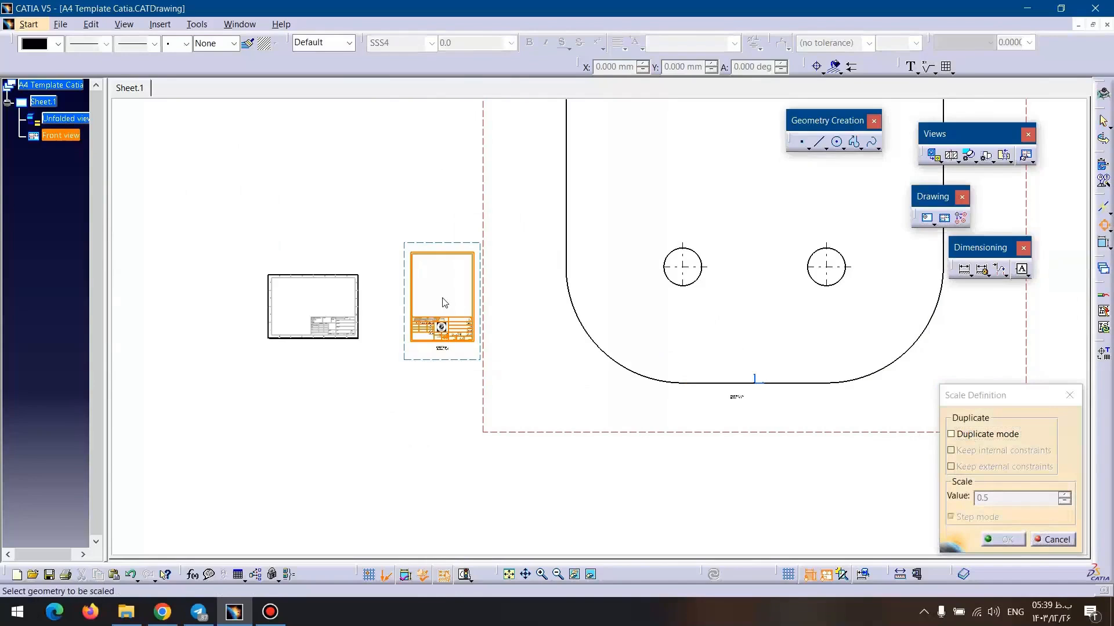
click(437, 324)
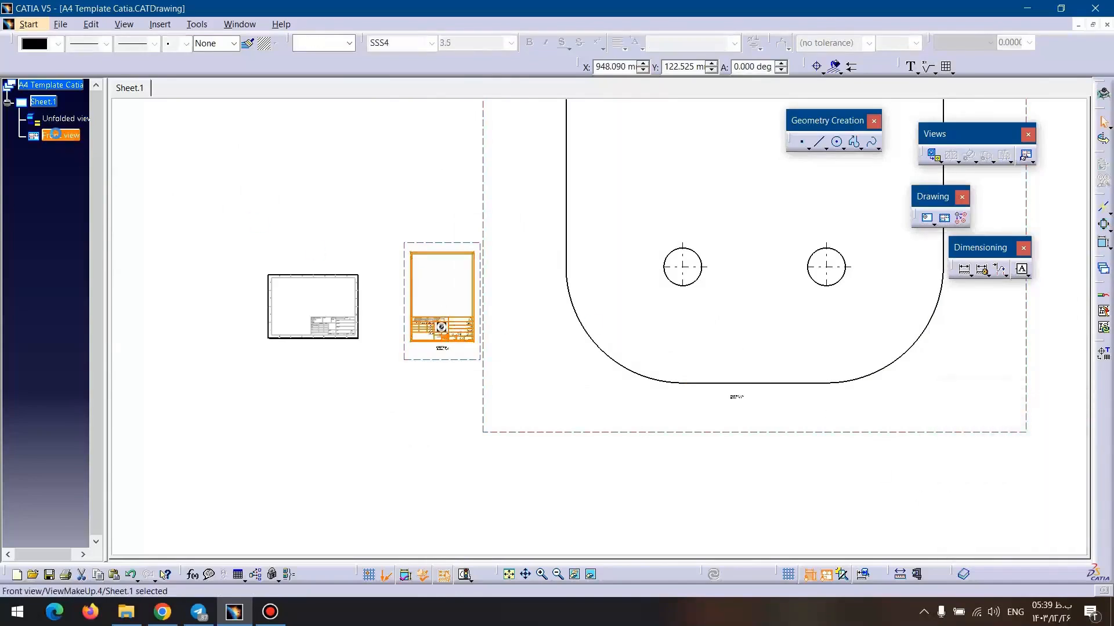
Select the whole frame and title block in the front view and translate them onto the unfolded view, between its bend lines and two holes.
drag(385, 218, 502, 401)
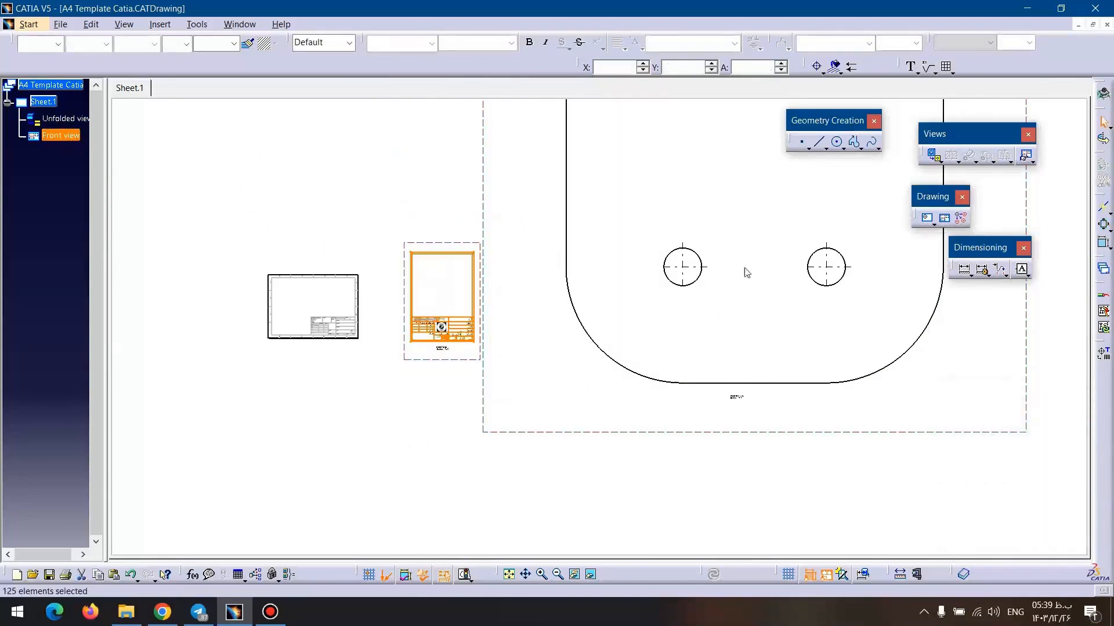
click(1104, 226)
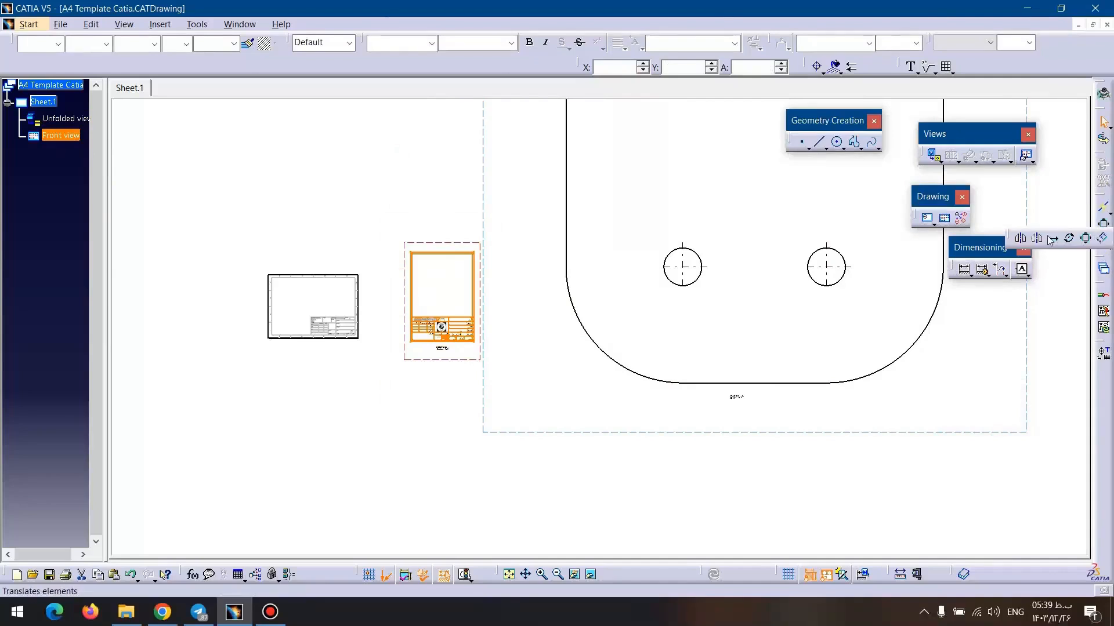
click(434, 306)
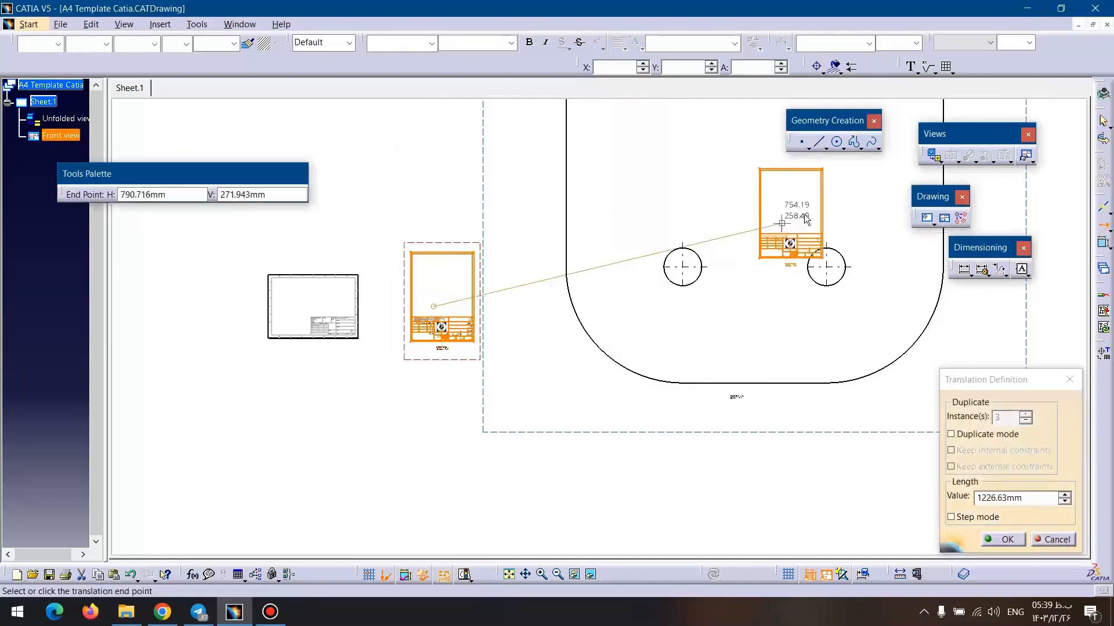
click(744, 200)
middle_drag(592, 247, 536, 329)
Scale the front view's frame and title block by a factor of 8 so they surround the unfolded part.
click(1105, 231)
click(1086, 243)
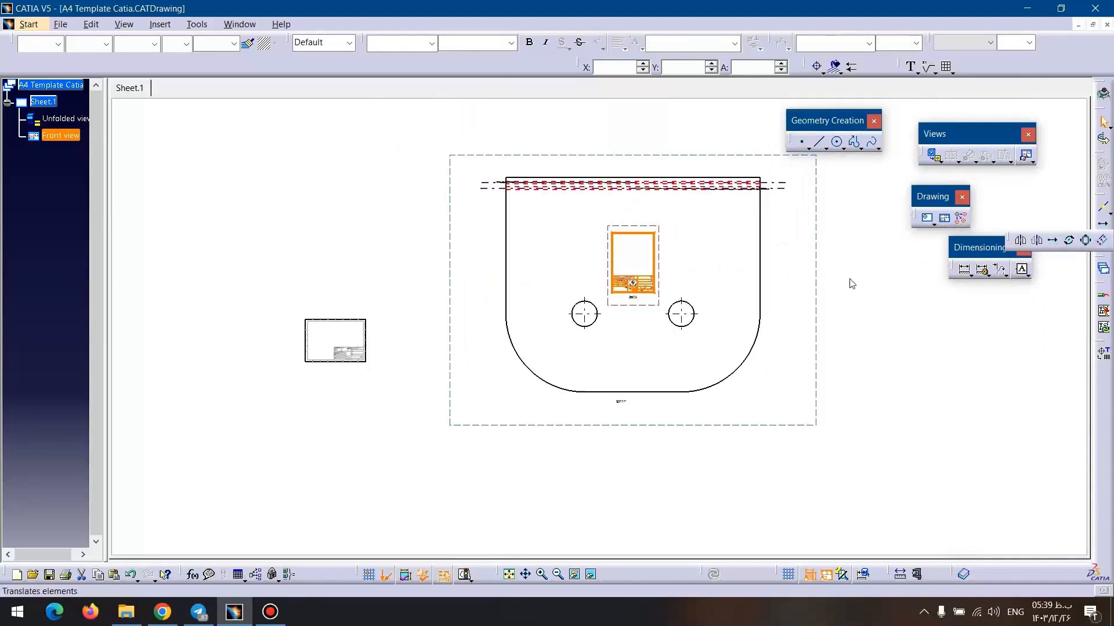
click(633, 258)
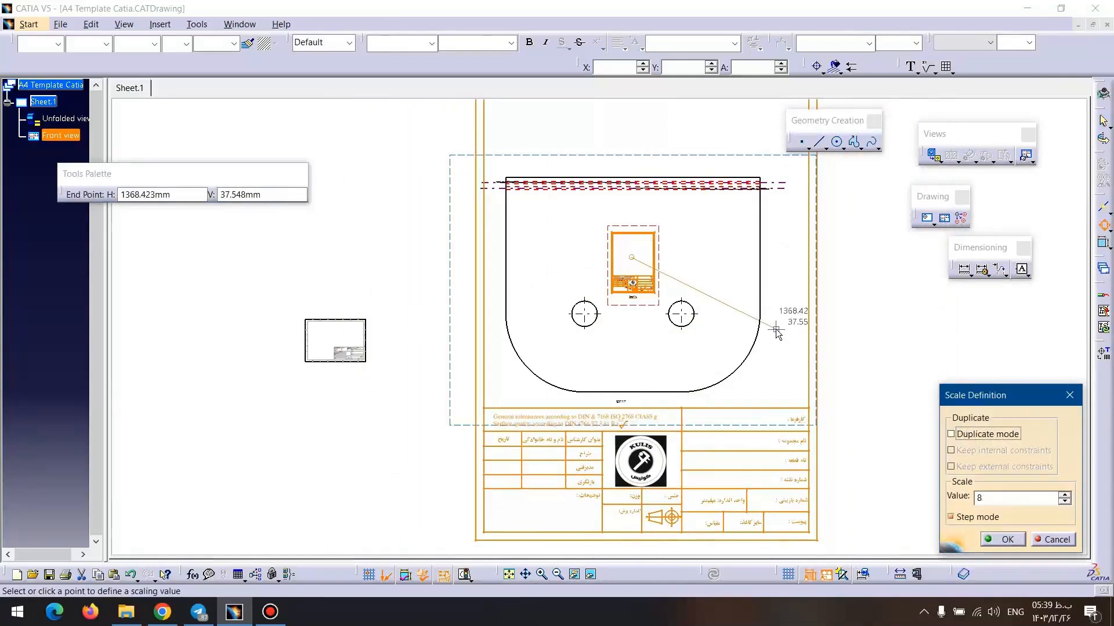
click(685, 353)
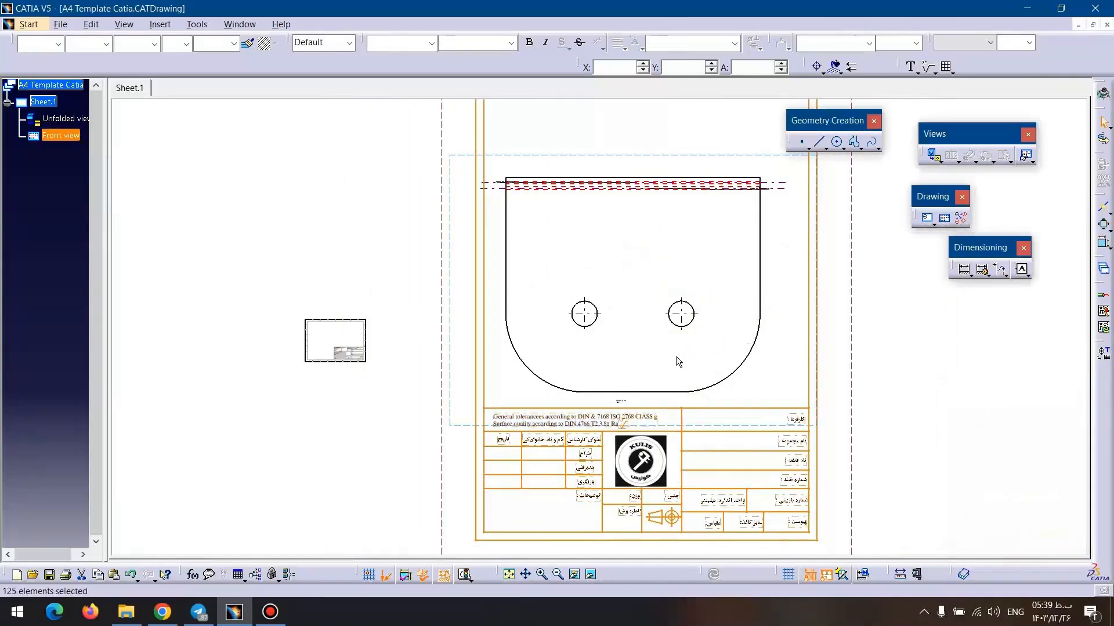
Move the unfolded view slightly upward within the enlarged frame, clear of the title block, and check its placement.
double_click(44, 103)
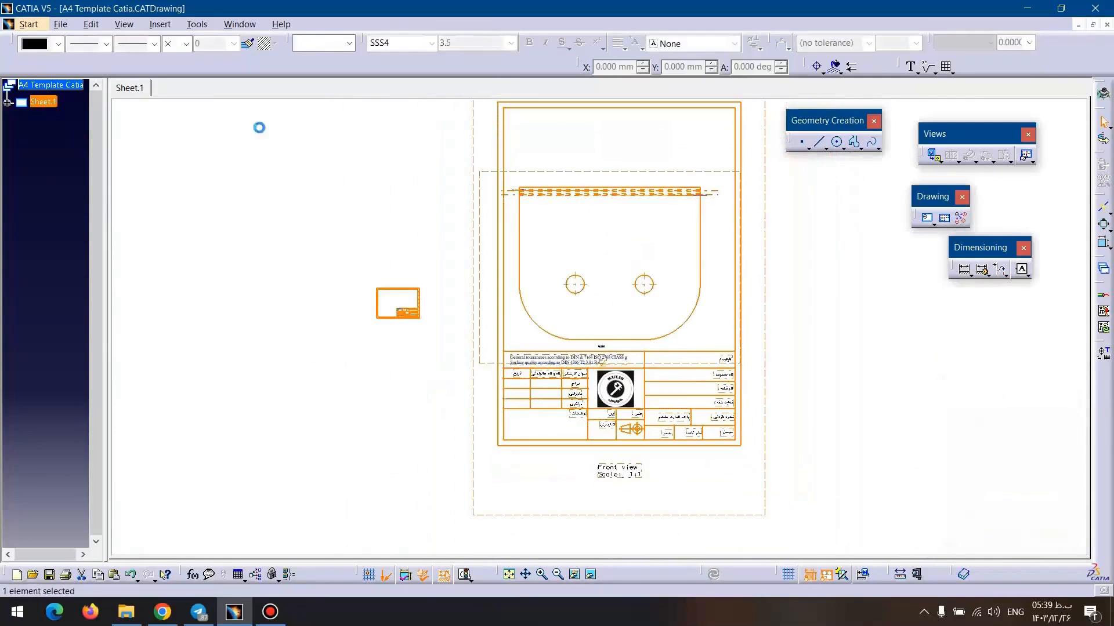
drag(606, 170, 621, 147)
click(866, 271)
mouse_move(626, 283)
ctrl+middle_down()
mouse_move(617, 222)
mouse_move(624, 274)
ctrl+middle_up()
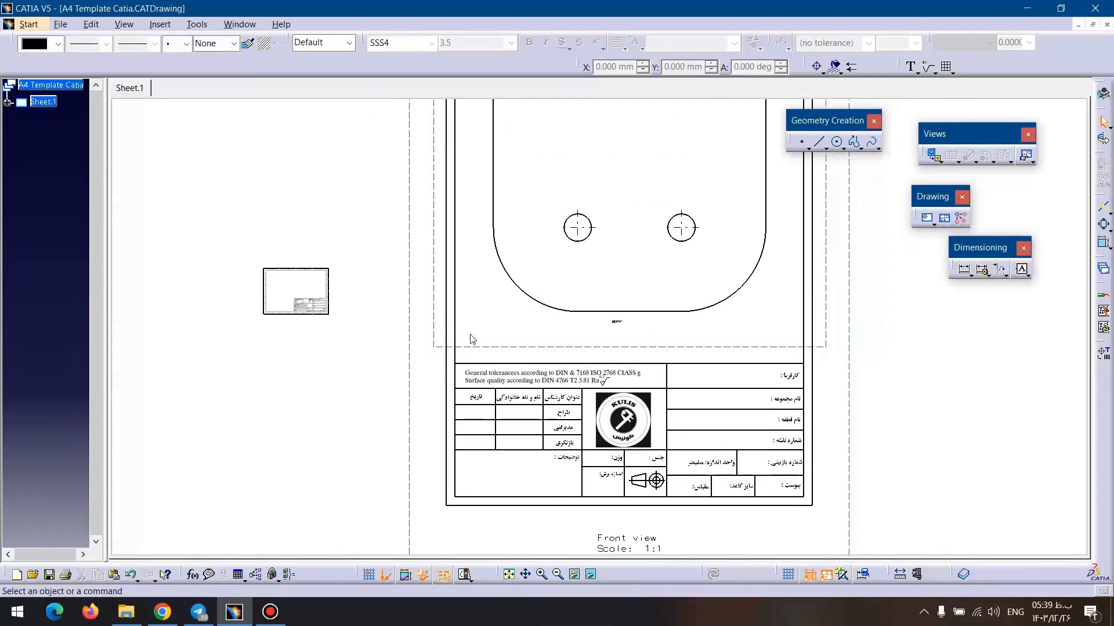
middle_drag(495, 338, 446, 357)
ctrl+middle_drag(446, 358, 461, 379)
mouse_move(472, 240)
middle_down()
mouse_move(479, 357)
mouse_move(430, 262)
middle_up()
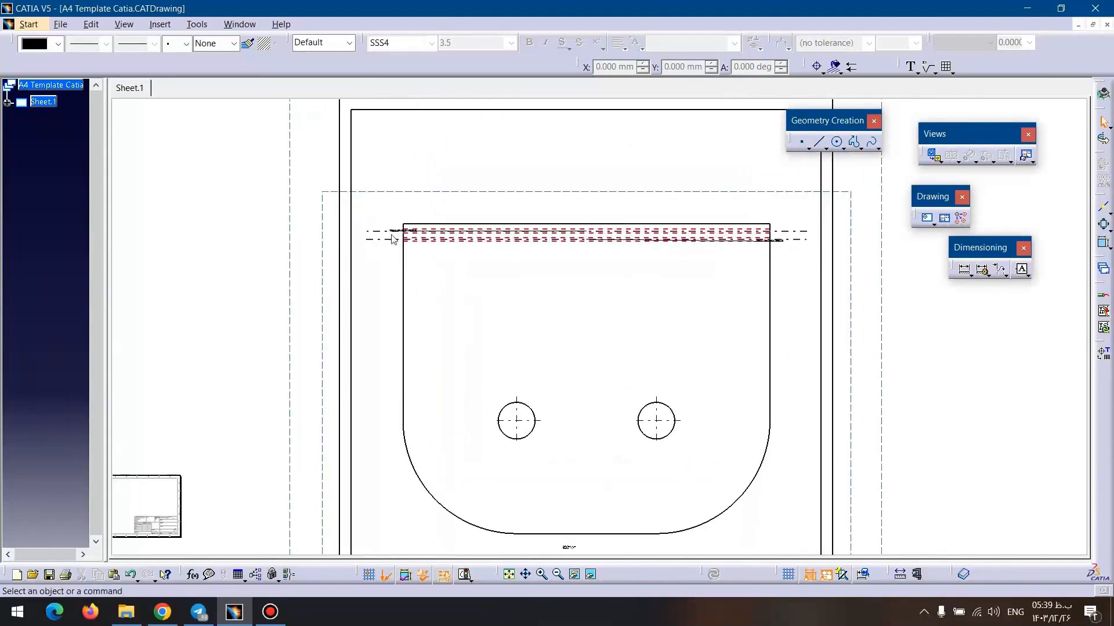
ctrl+middle_drag(385, 199, 408, 262)
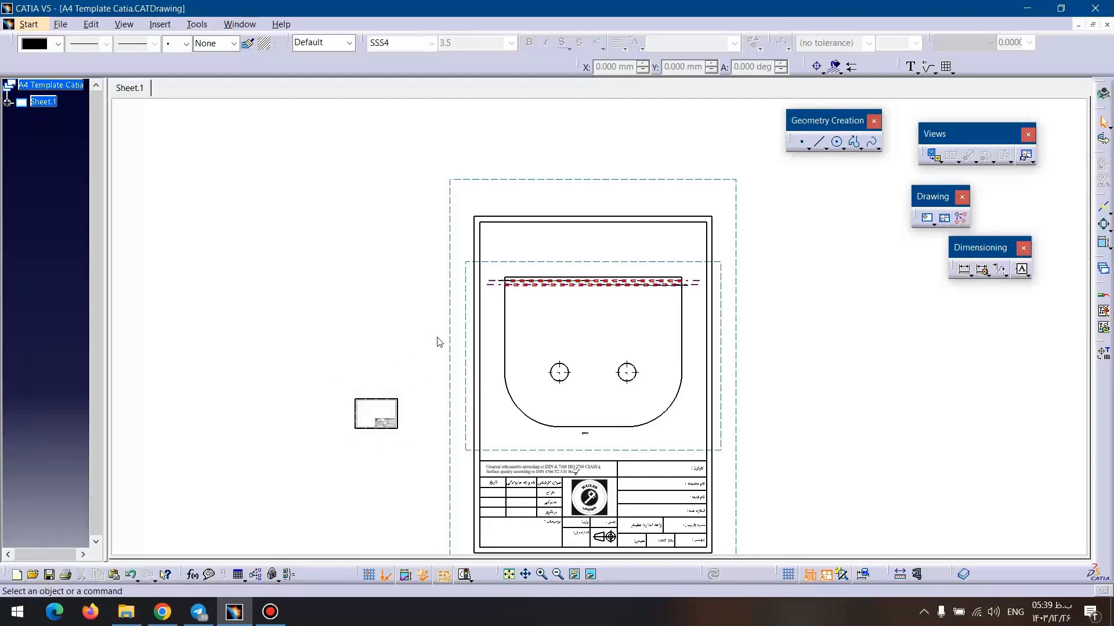
Open the print settings, set the print area to Selection, and define it as a window around the outer frame.
key(ctrl+p)
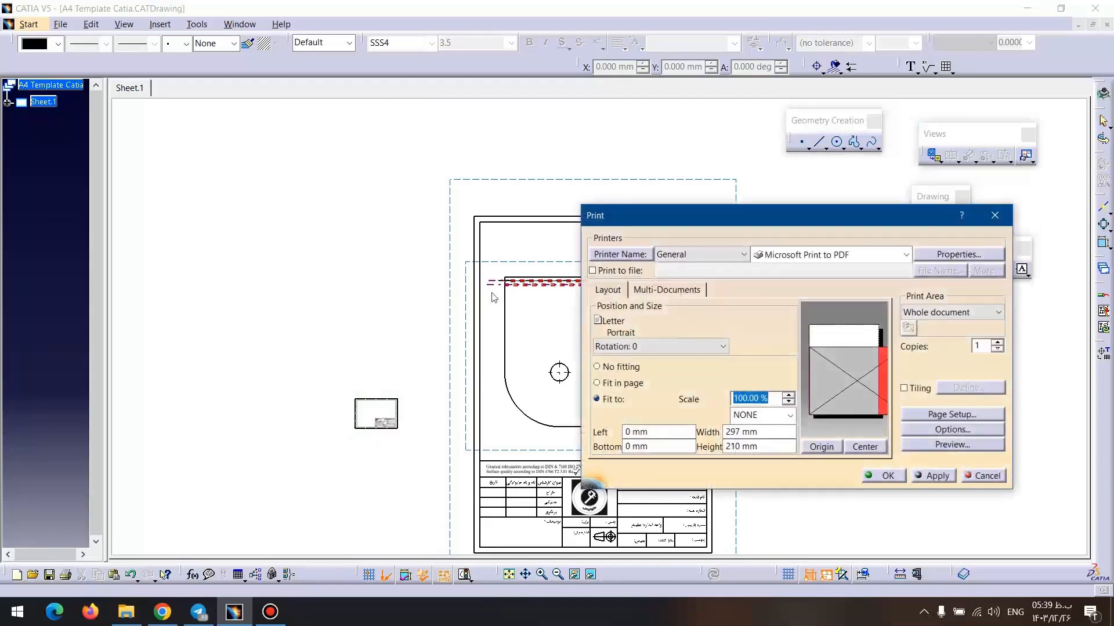
click(933, 312)
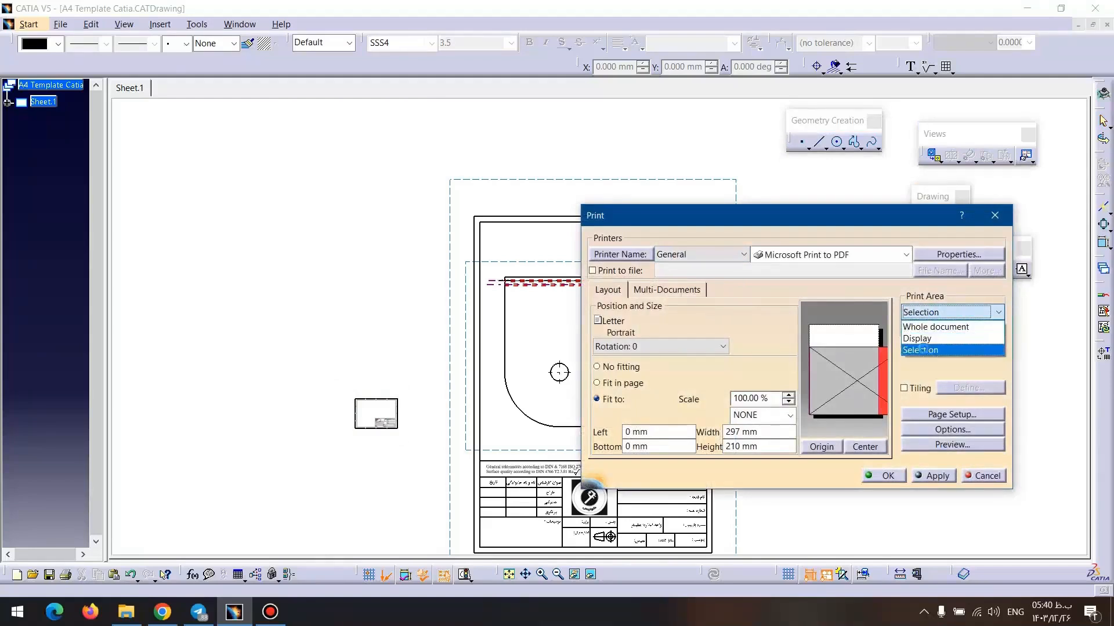
click(925, 351)
click(908, 328)
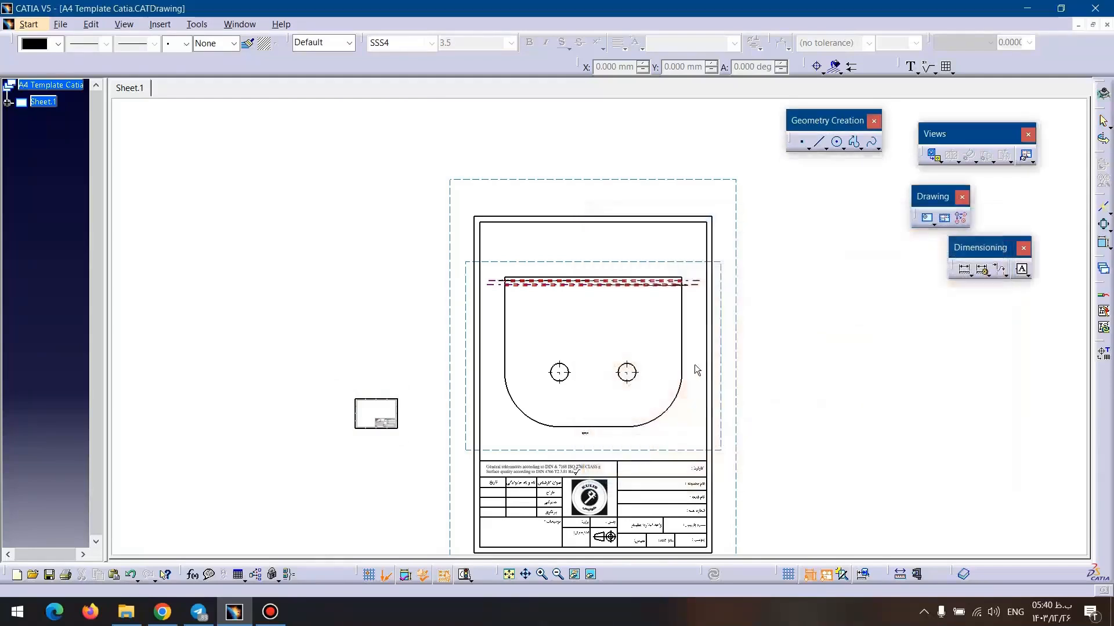
middle_drag(608, 306, 603, 239)
drag(707, 151, 468, 489)
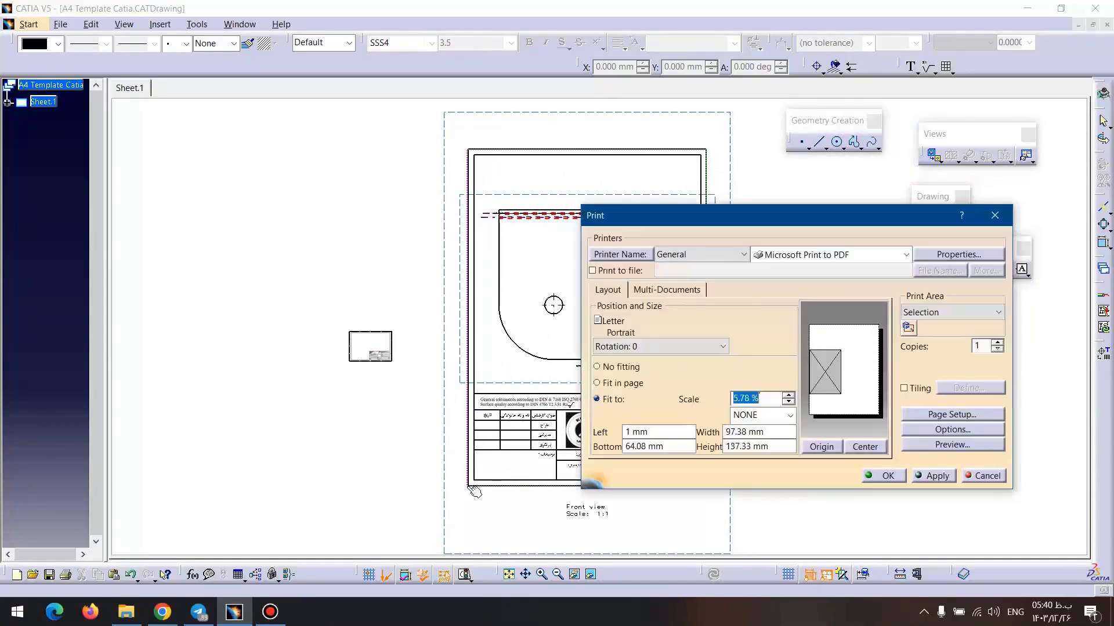
Set the print layout to Best Rotation with no fitting, using the Microsoft Print to PDF printer.
click(638, 346)
click(616, 366)
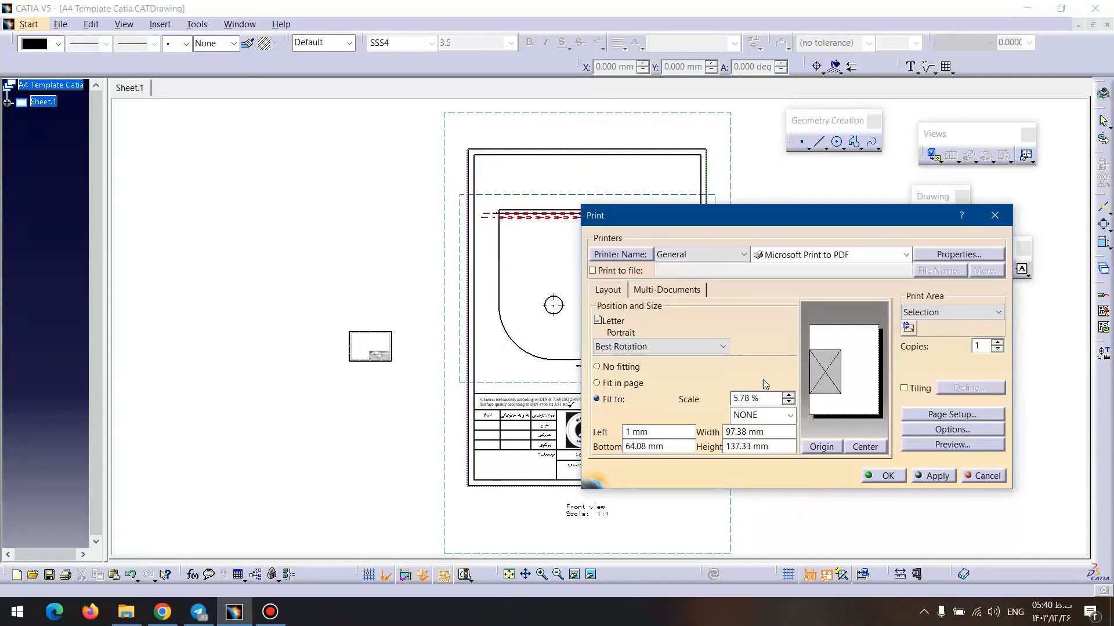
click(792, 258)
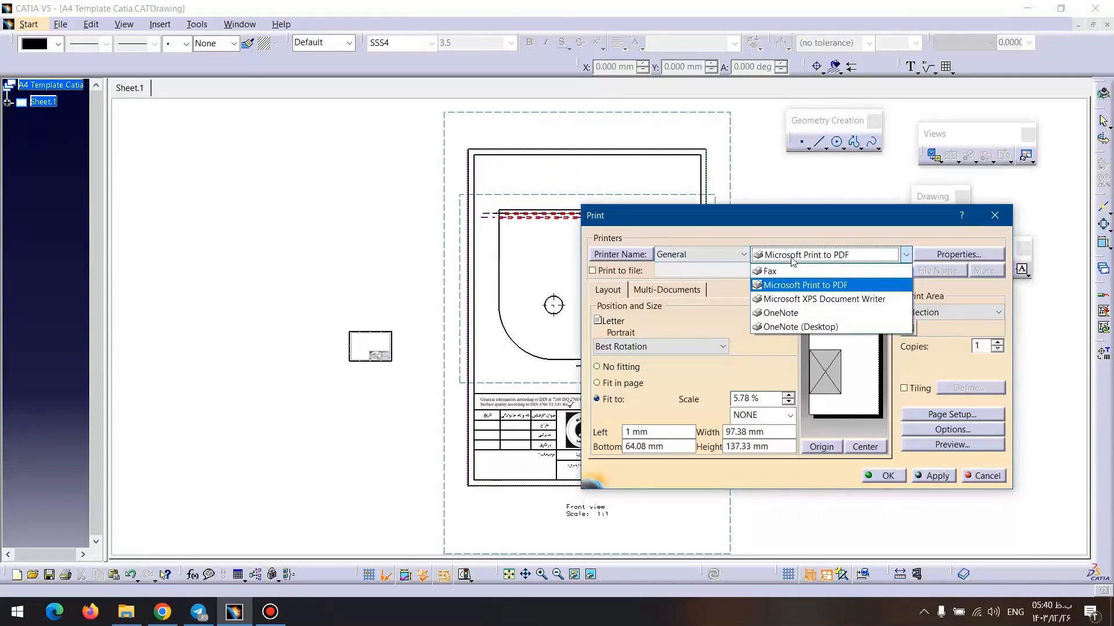
click(850, 259)
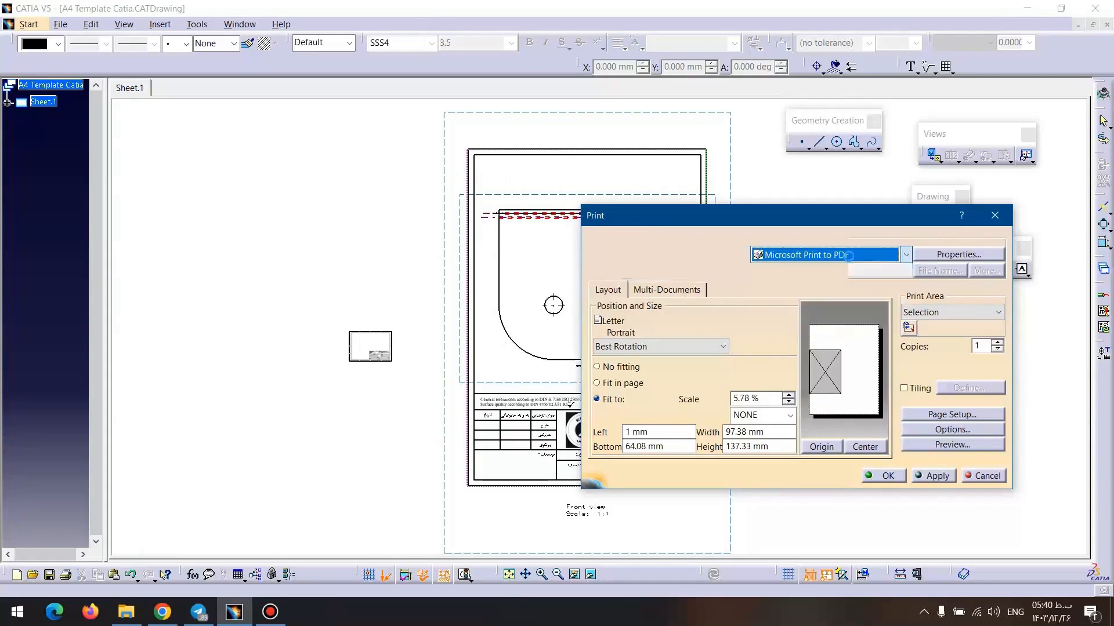
click(619, 368)
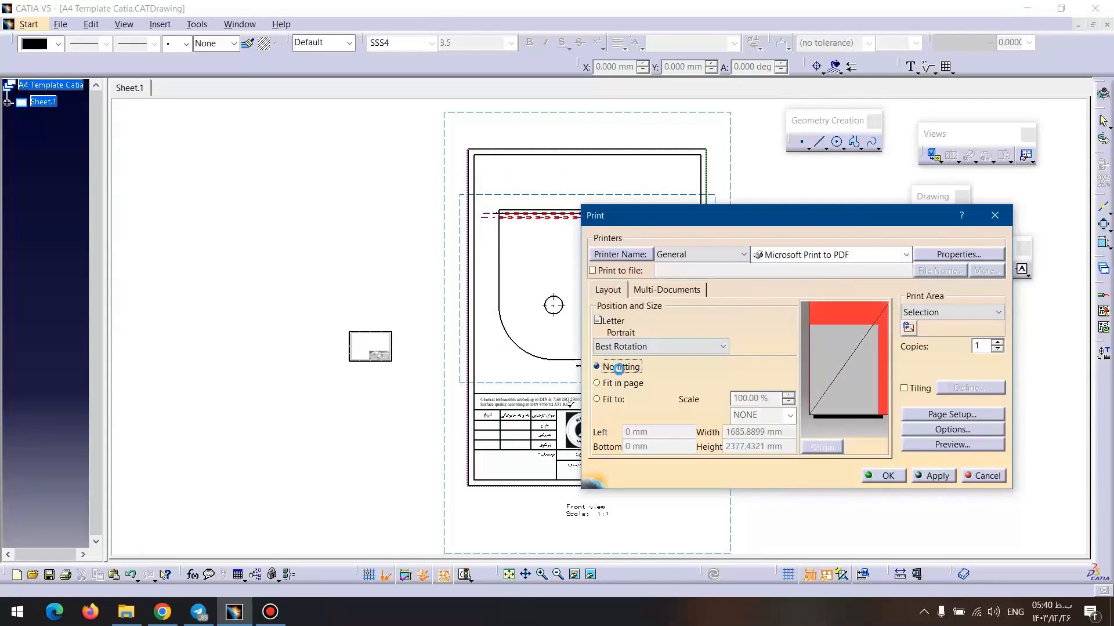
click(634, 351)
click(627, 364)
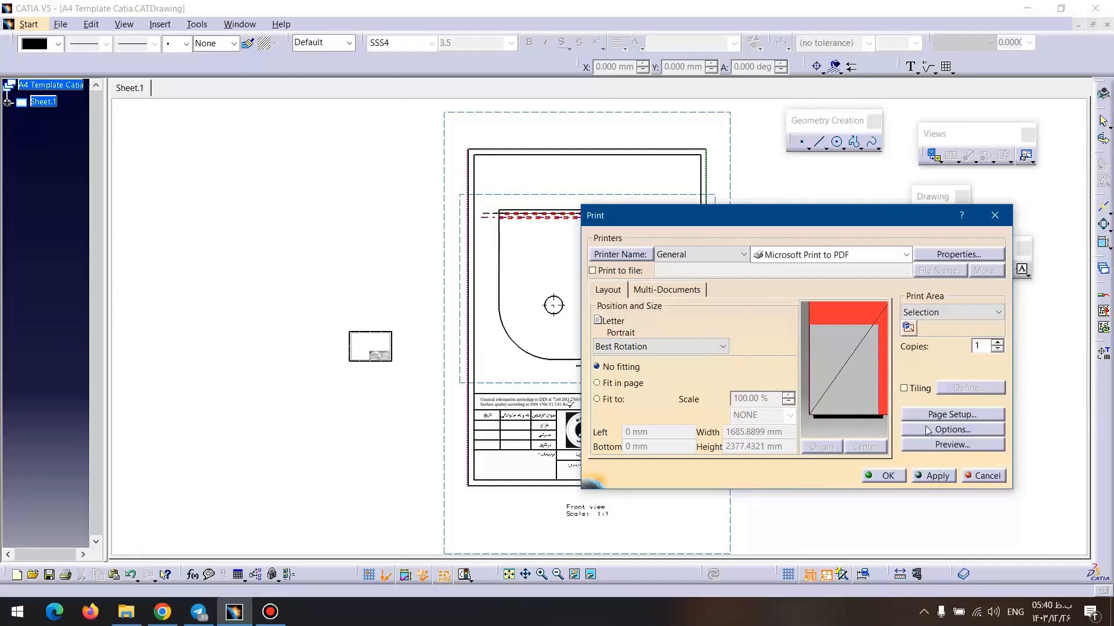
Preview the unfitted print on the Letter page and inspect how the frame falls on it, then close the preview.
click(931, 444)
middle_drag(888, 246, 843, 306)
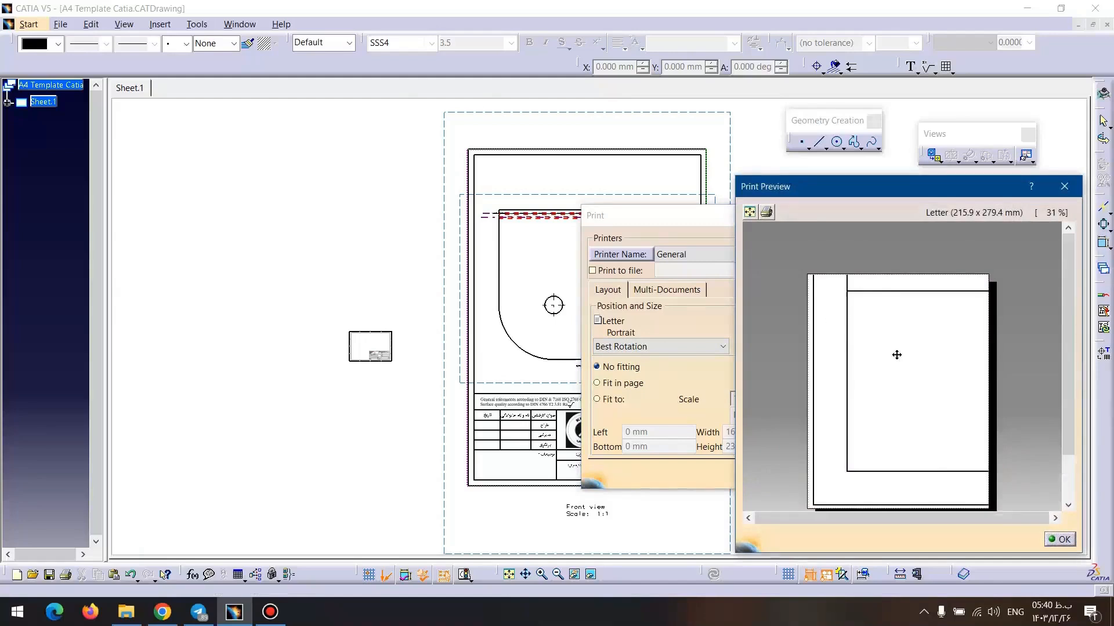
middle_drag(897, 355, 896, 318)
click(1064, 186)
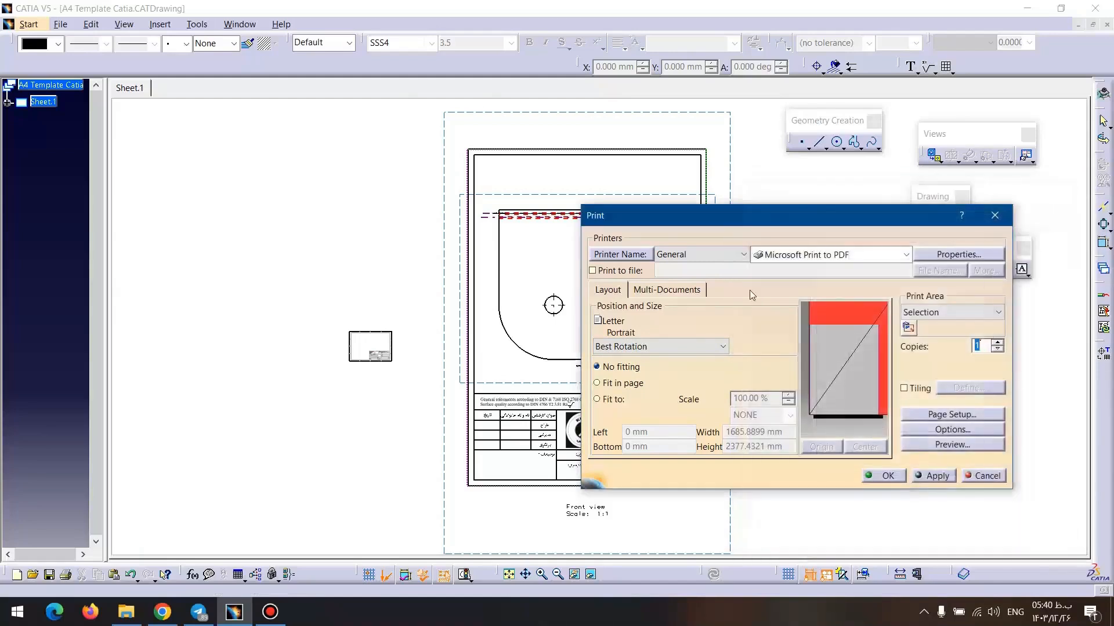
Redefine the print area as a window around the outer frame, with Best Rotation and Fit in page.
click(907, 329)
drag(705, 149, 469, 488)
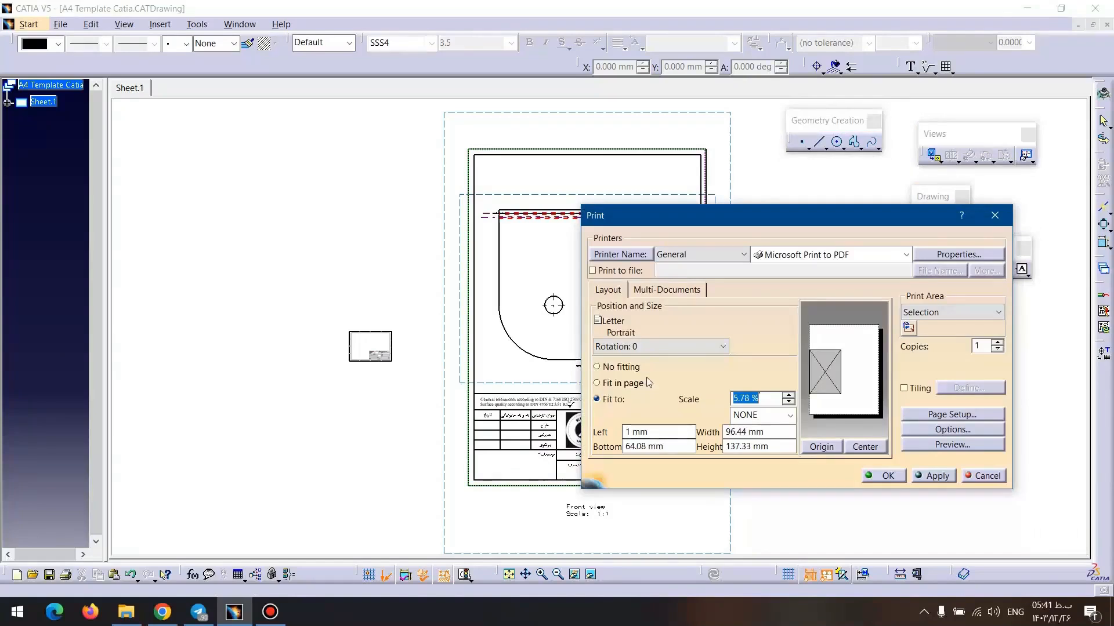
click(644, 347)
click(638, 358)
click(618, 383)
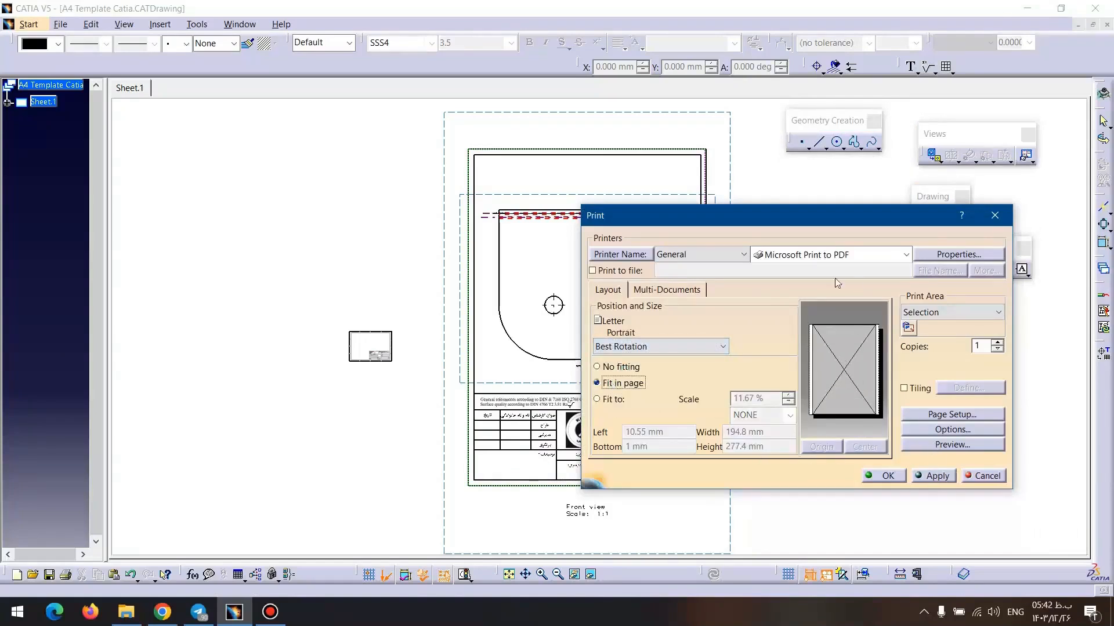
Print the selected area to a PDF file named 1 on the Desktop.
click(885, 476)
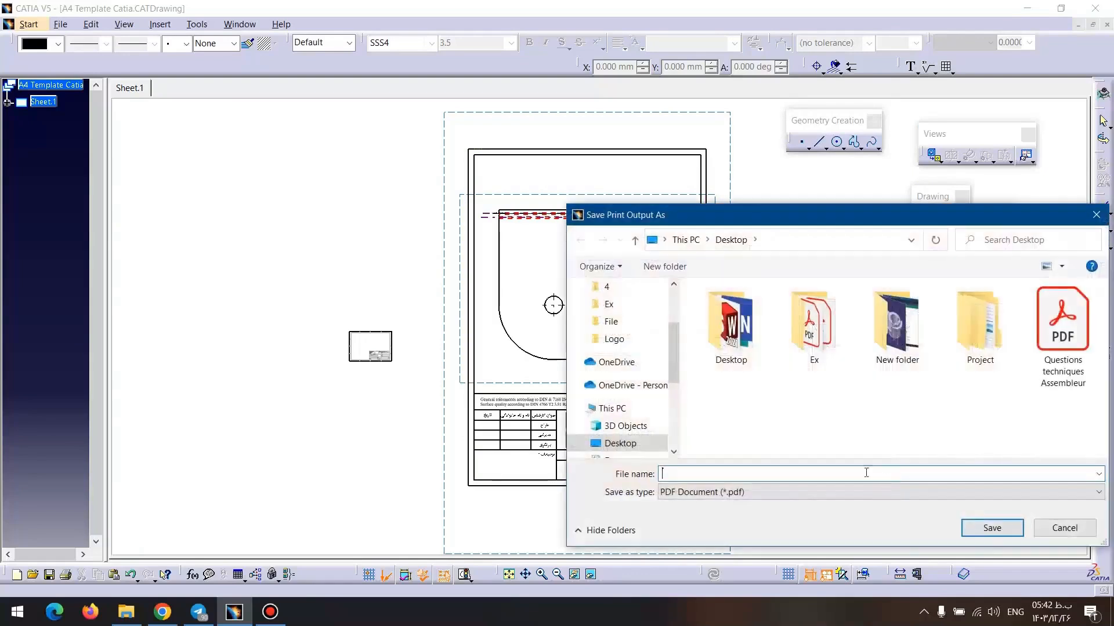
click(986, 528)
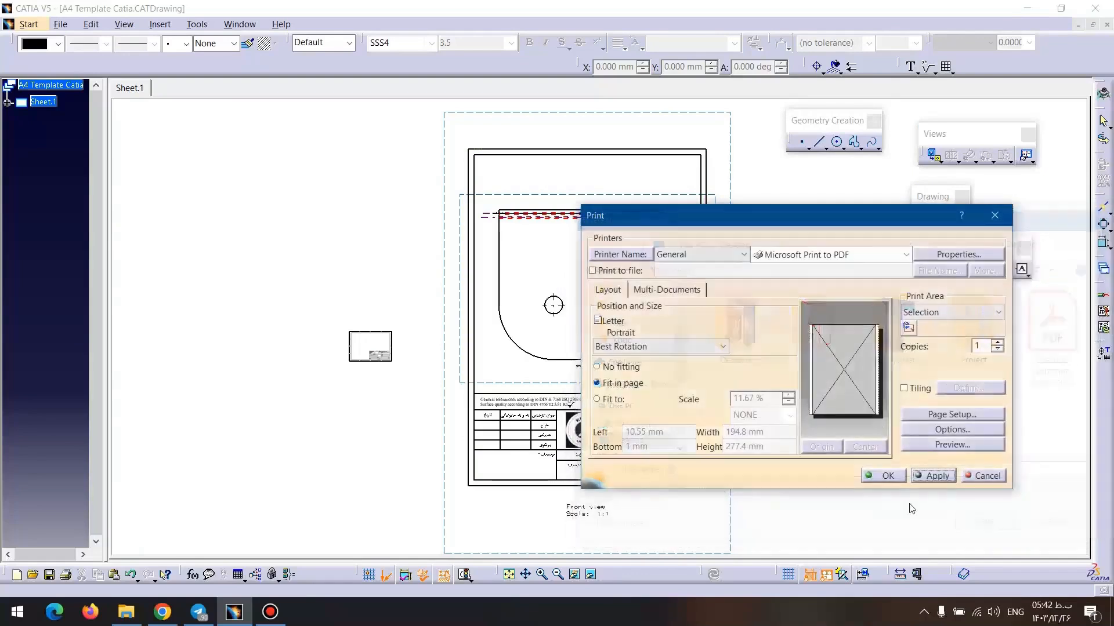
click(885, 477)
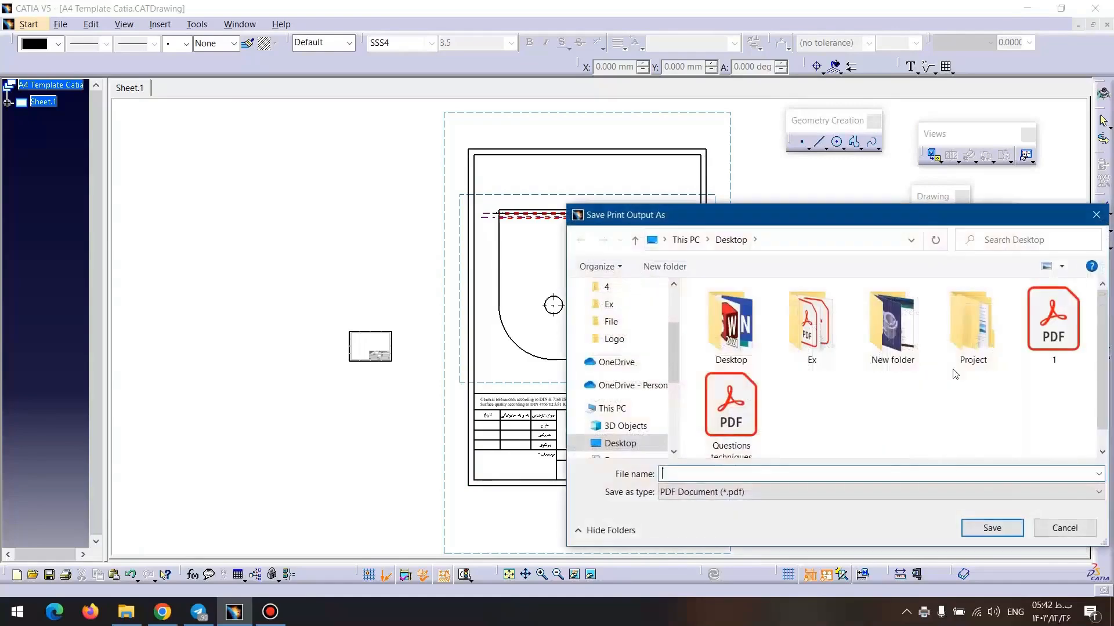
click(1065, 529)
Open 1.pdf from the Desktop and check the unfolded view, frame and title block, then close it.
click(1026, 8)
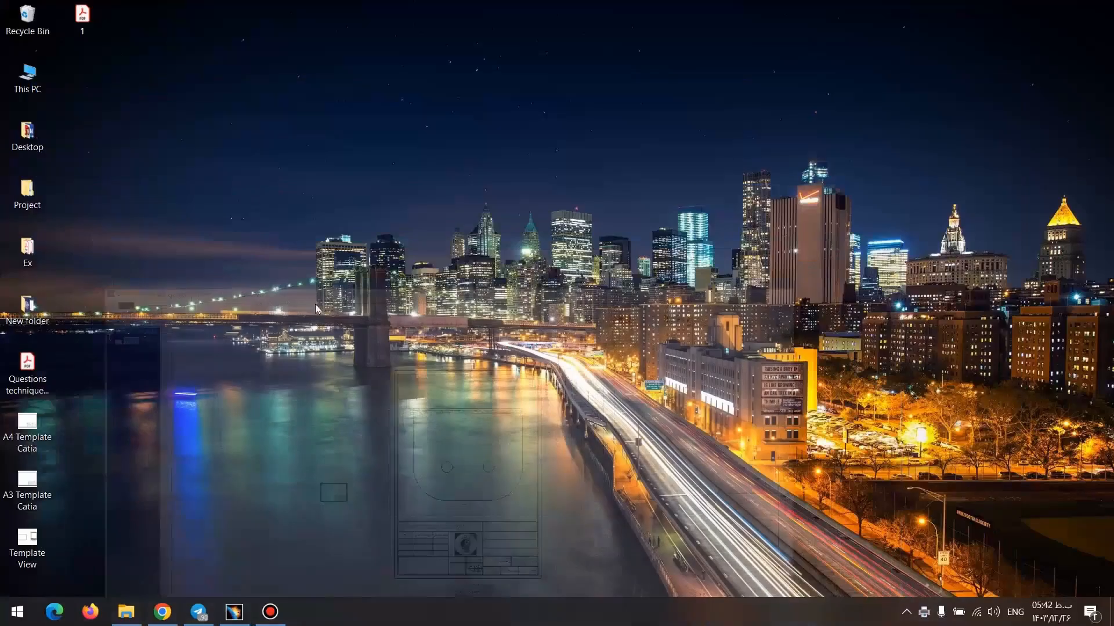
double_click(82, 22)
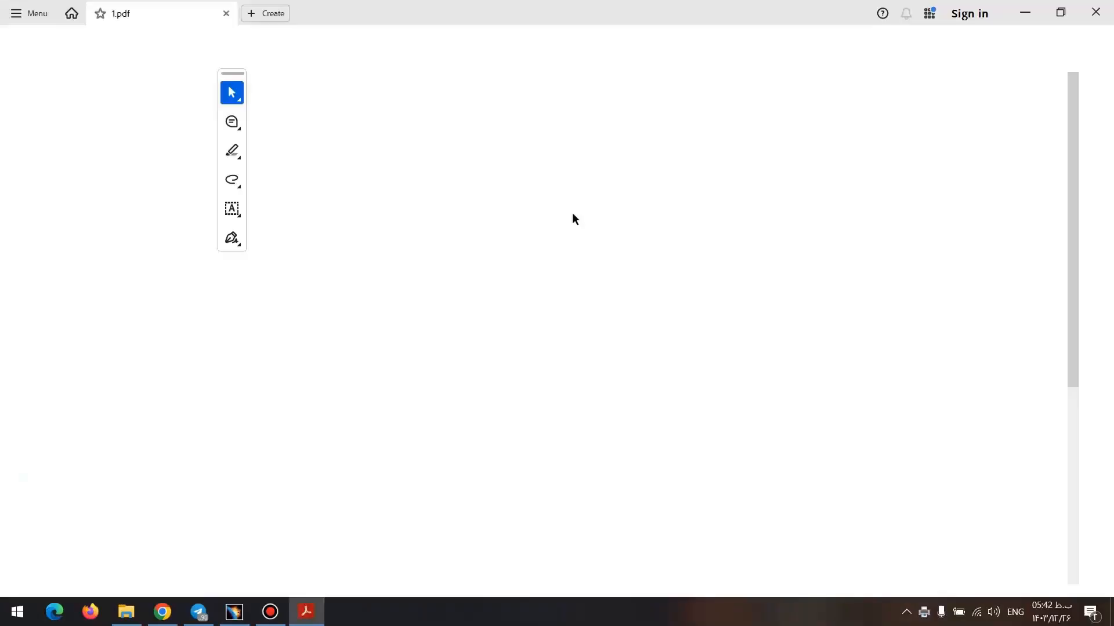
scroll(572, 213, down, 6)
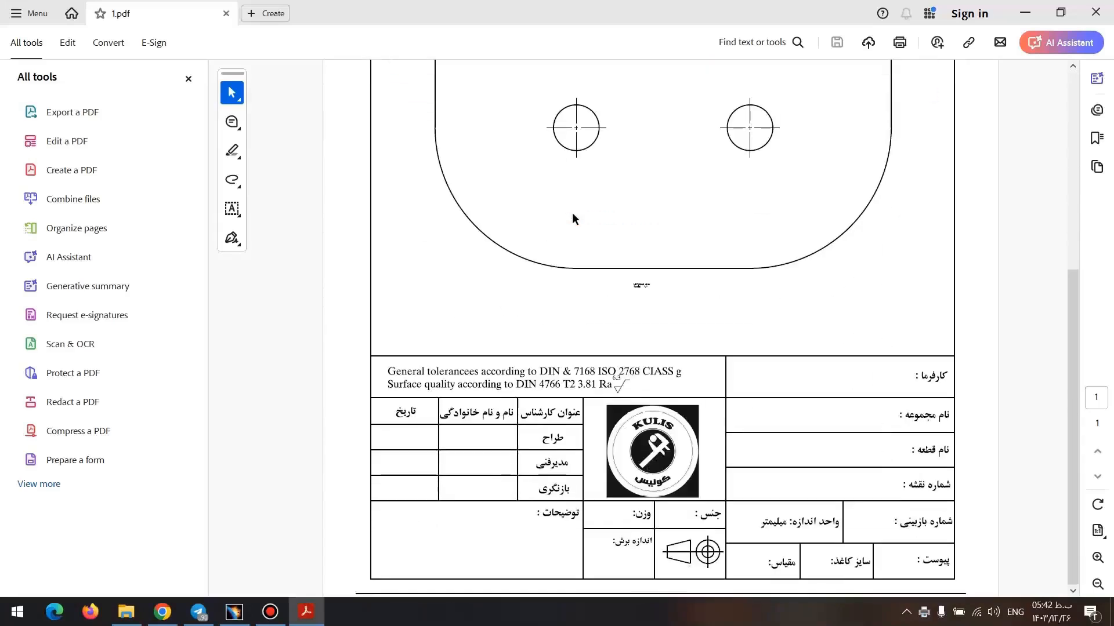
scroll(463, 327, up, 6)
scroll(462, 322, up, 2)
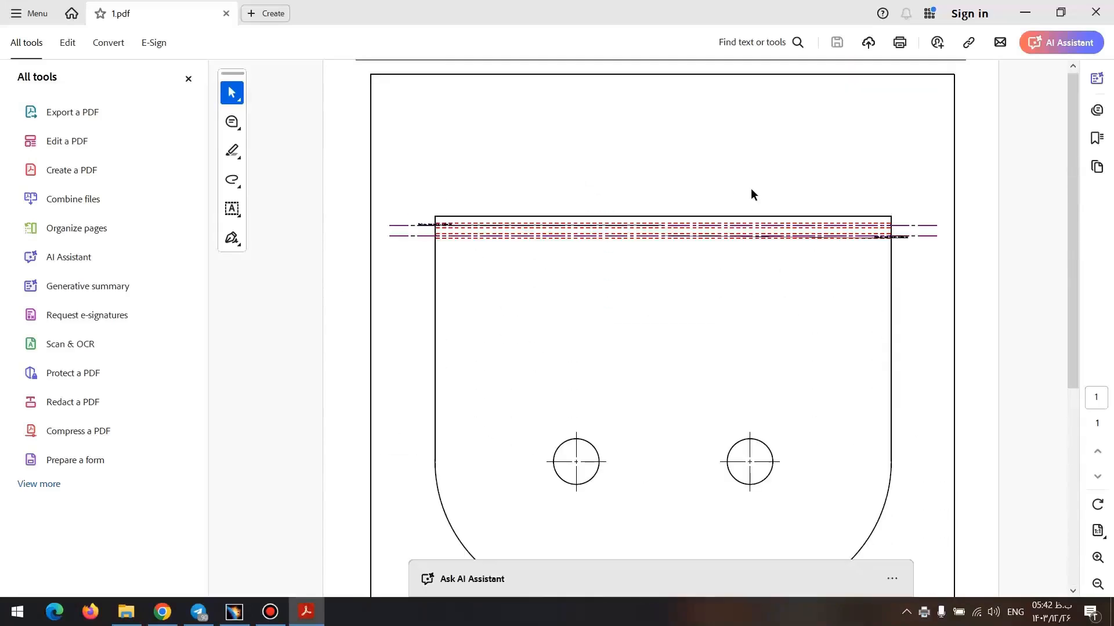
click(1096, 13)
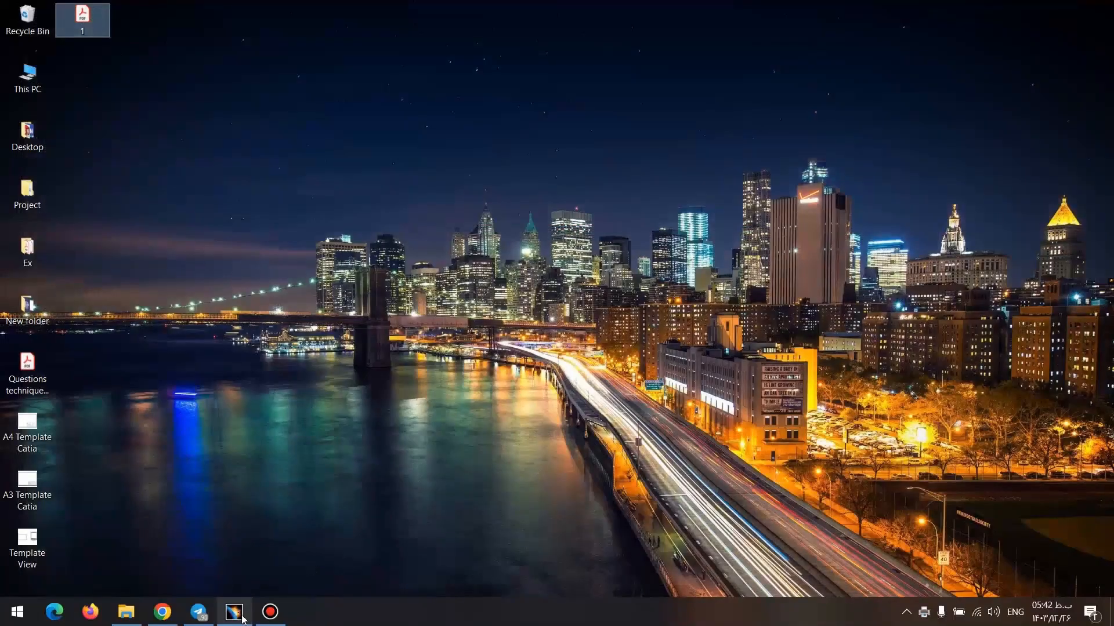
Return to CATIA, switch to the Template View drawing and select its front view.
click(234, 611)
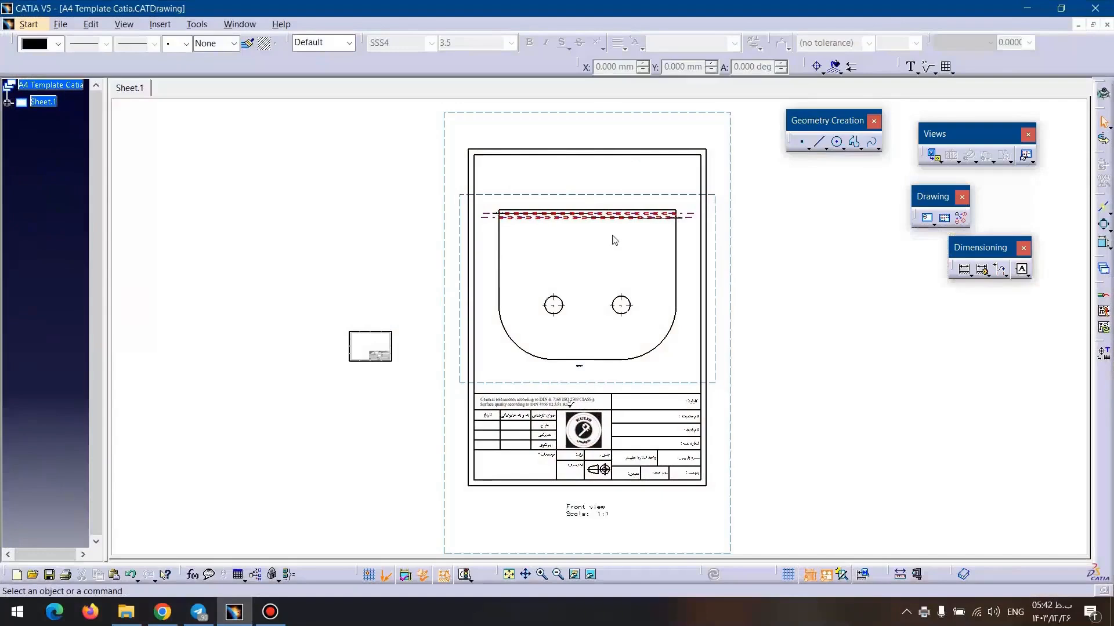
middle_drag(791, 293, 540, 286)
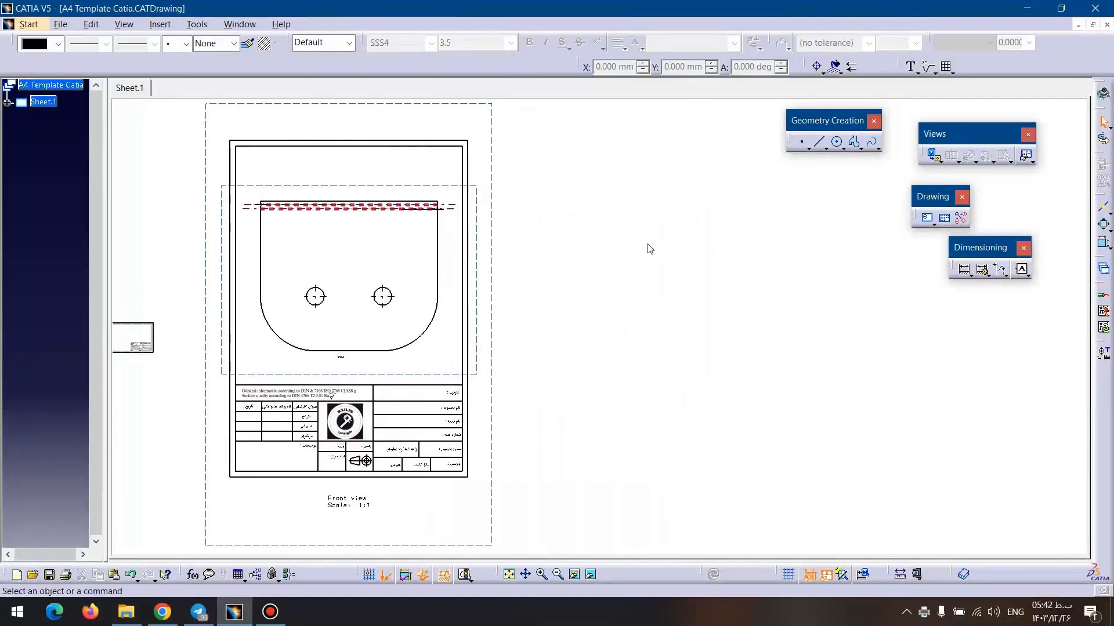
click(238, 24)
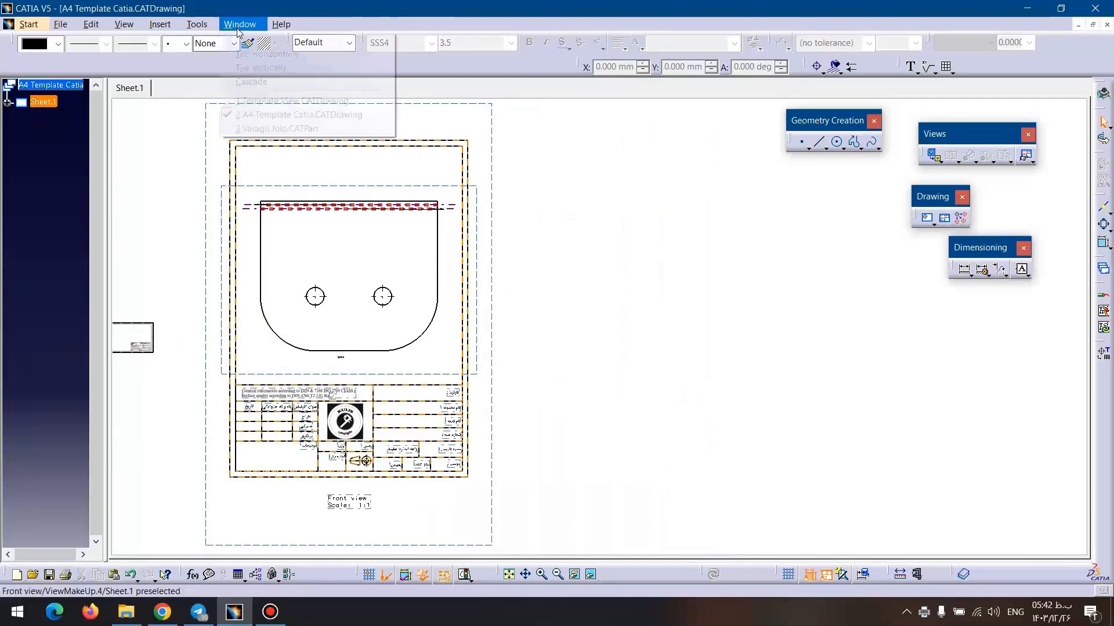
click(252, 104)
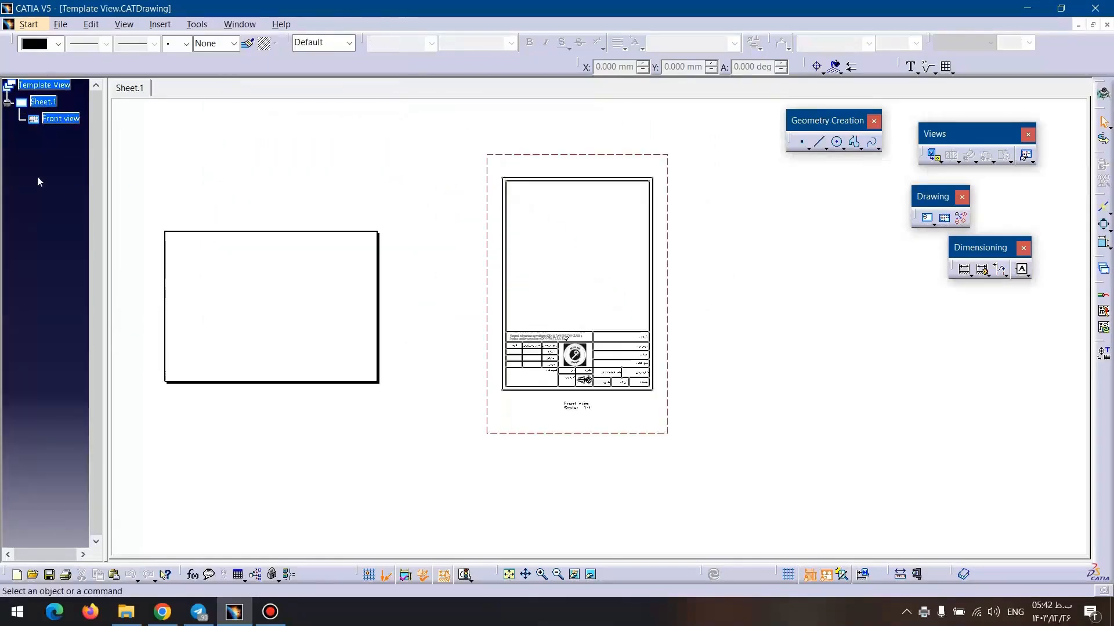
click(69, 121)
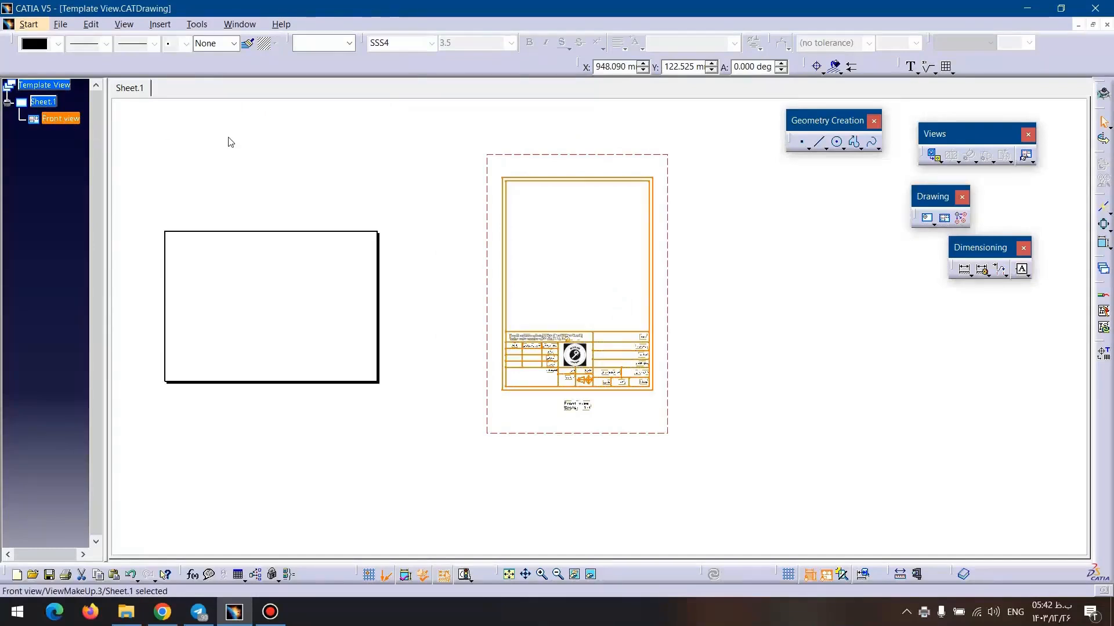